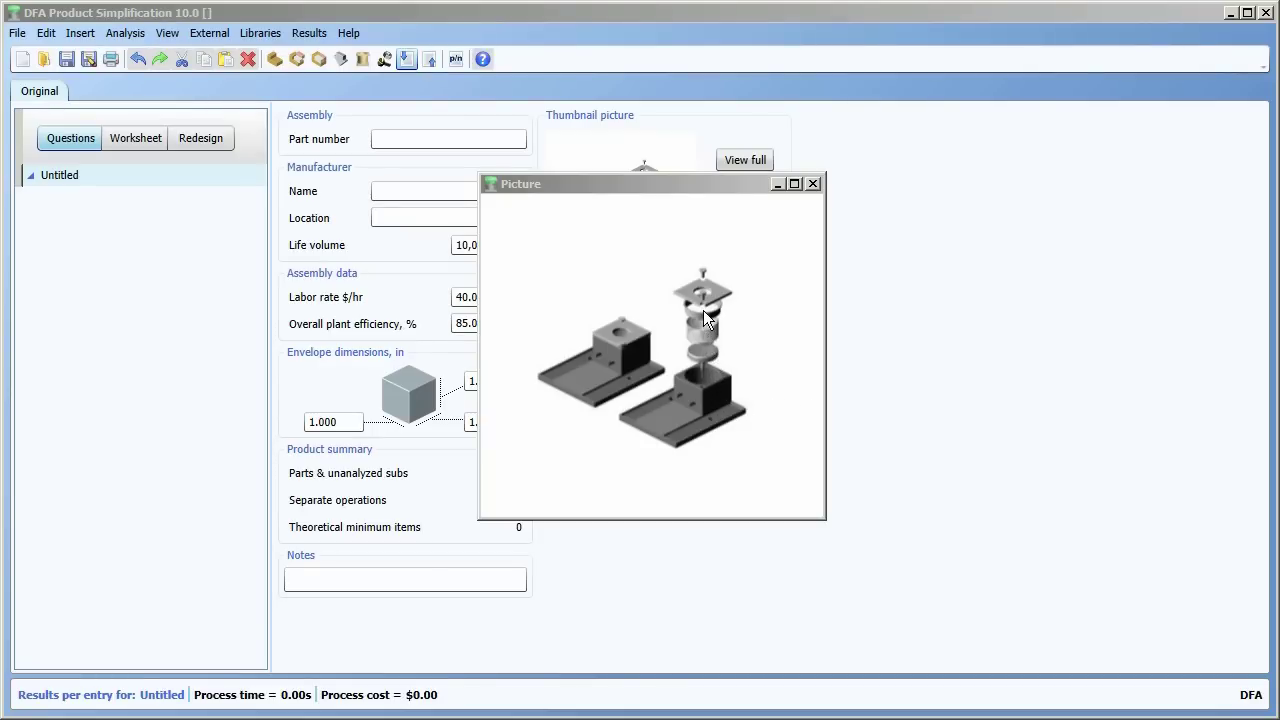
- Close the enlarged picture and name the untitled assembly "Piston Assembly"
click(813, 184)
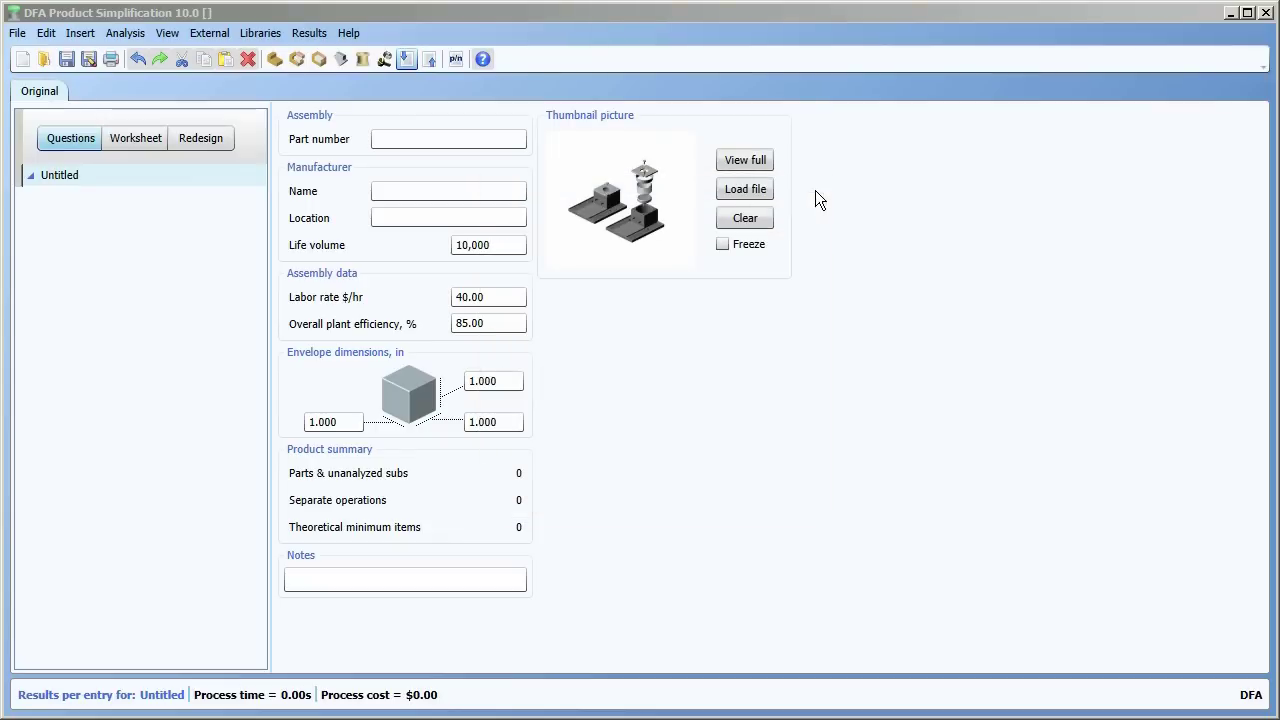
click(81, 175)
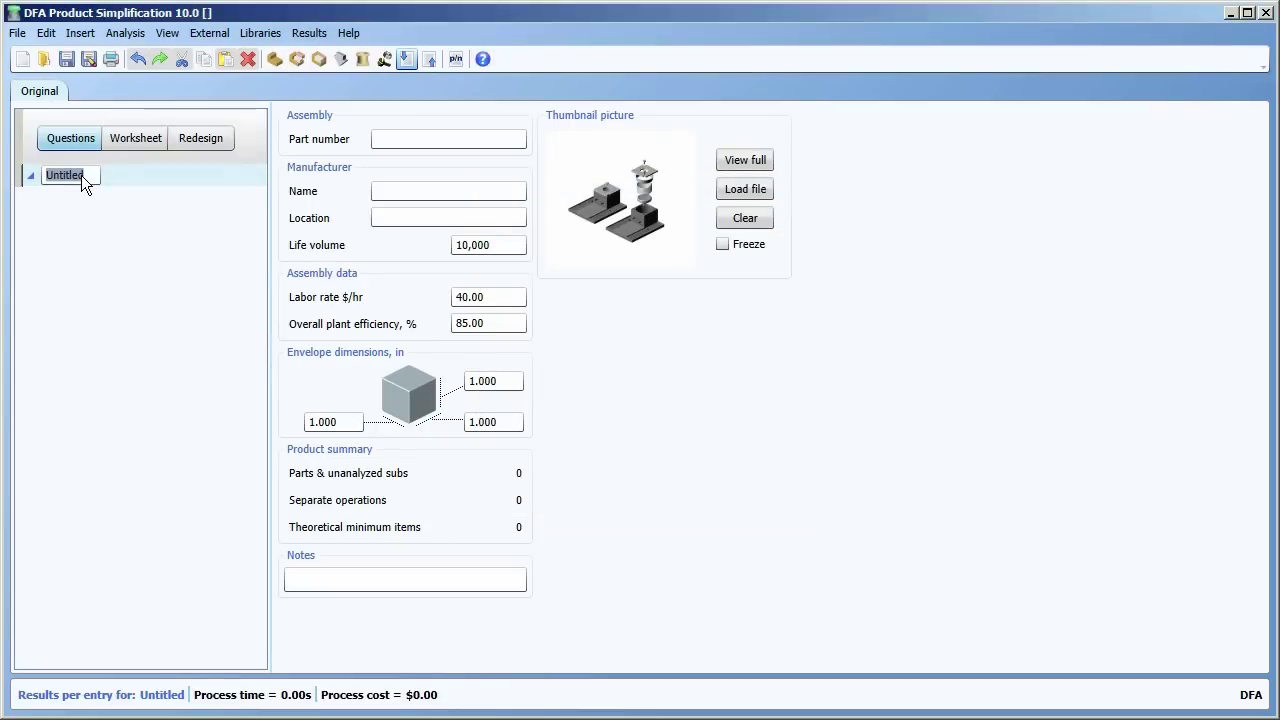
text(Pist)
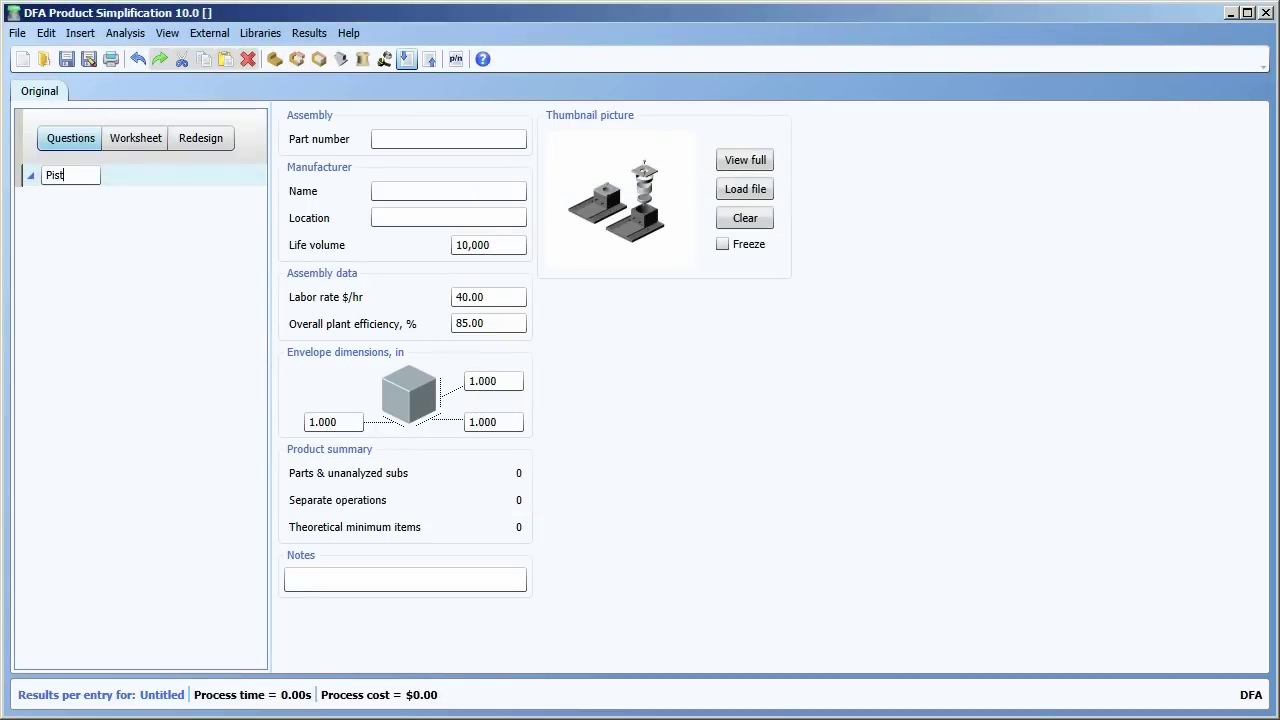
text(on Assembly)
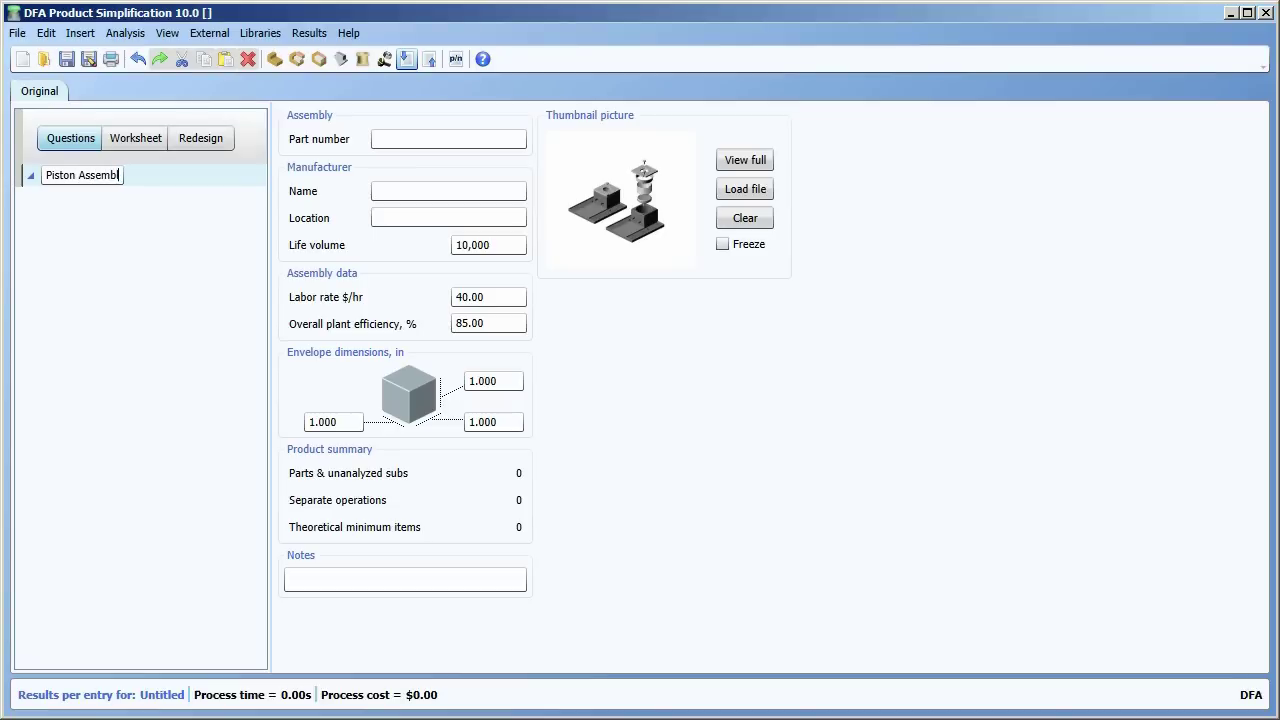
- Set the Piston Assembly's envelope dimensions to 2 in wide, 3 in long and 1.125 in high
click(343, 424)
text(2)
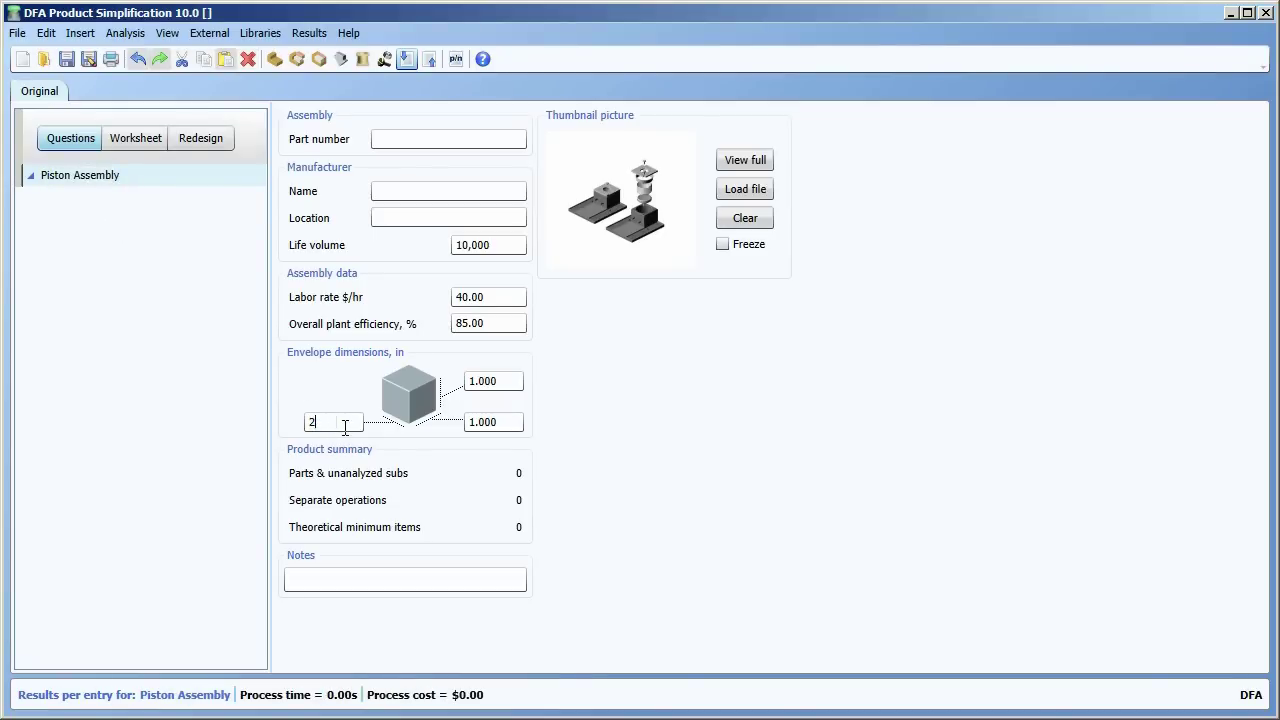
click(505, 423)
text(3)
click(505, 386)
text(1.125)
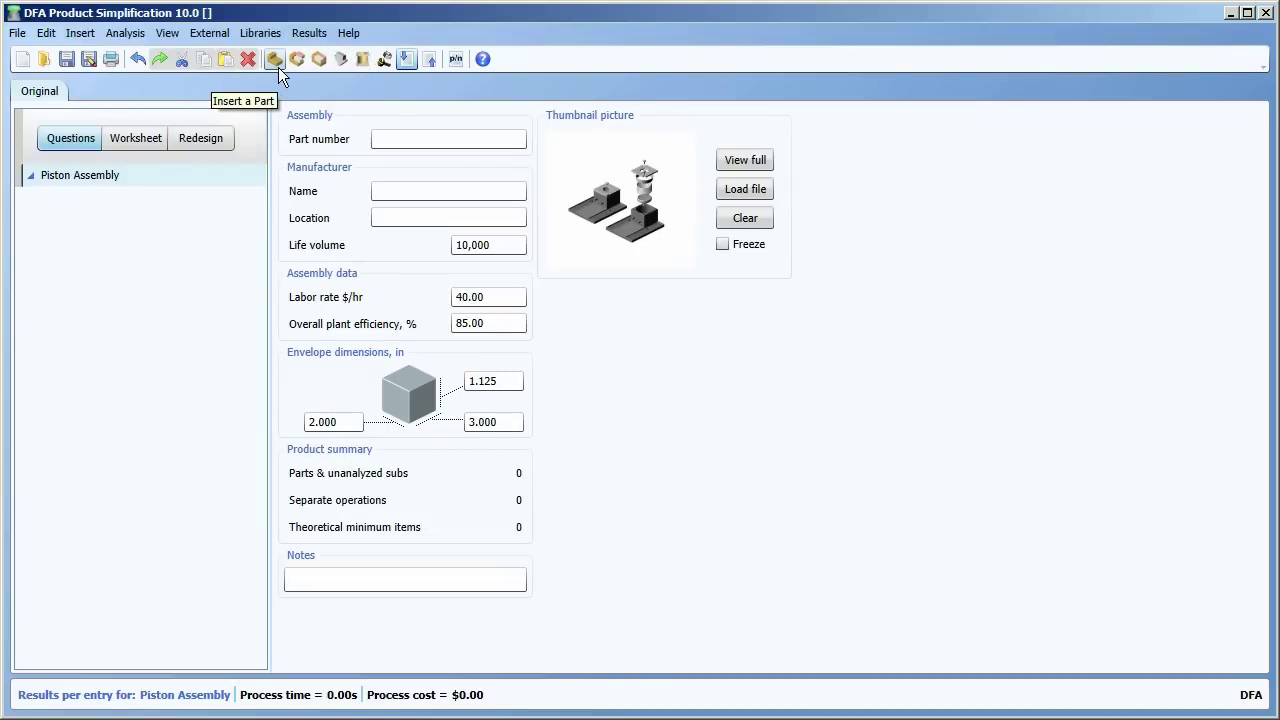
- Insert three parts into the Piston Assembly and name them Base, Piston and Stop, in that order
click(277, 66)
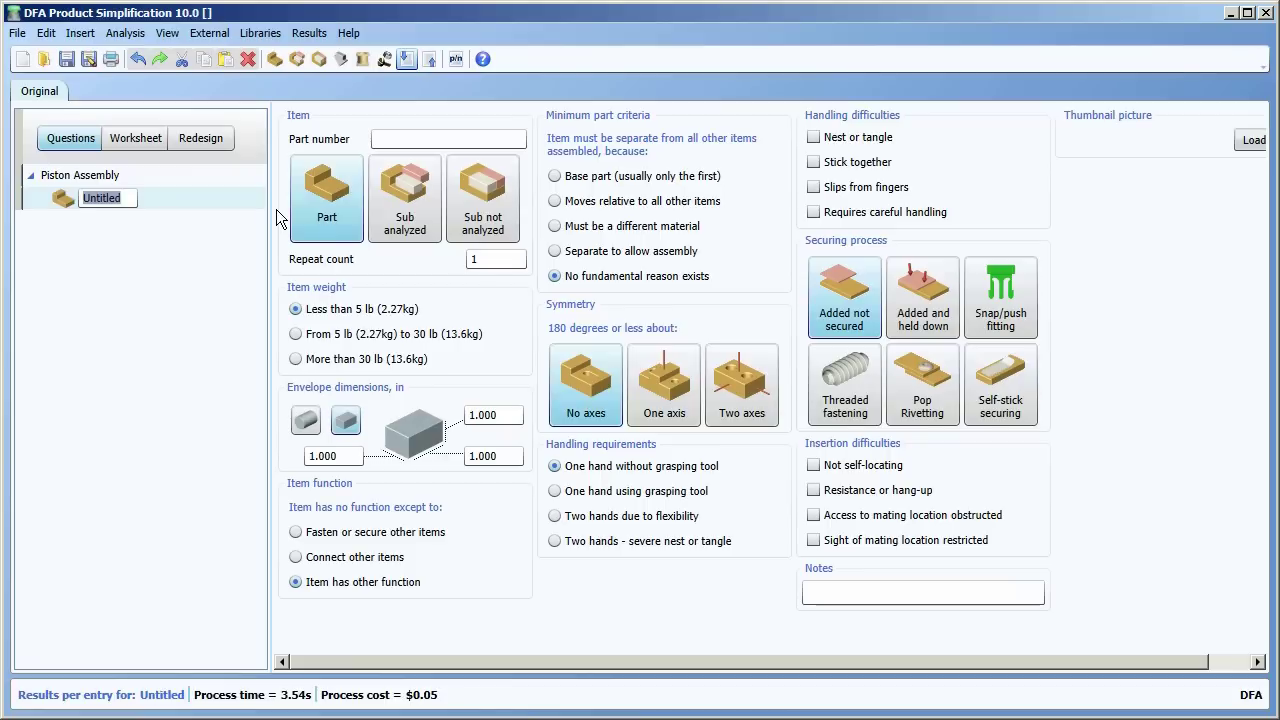
text(Base)
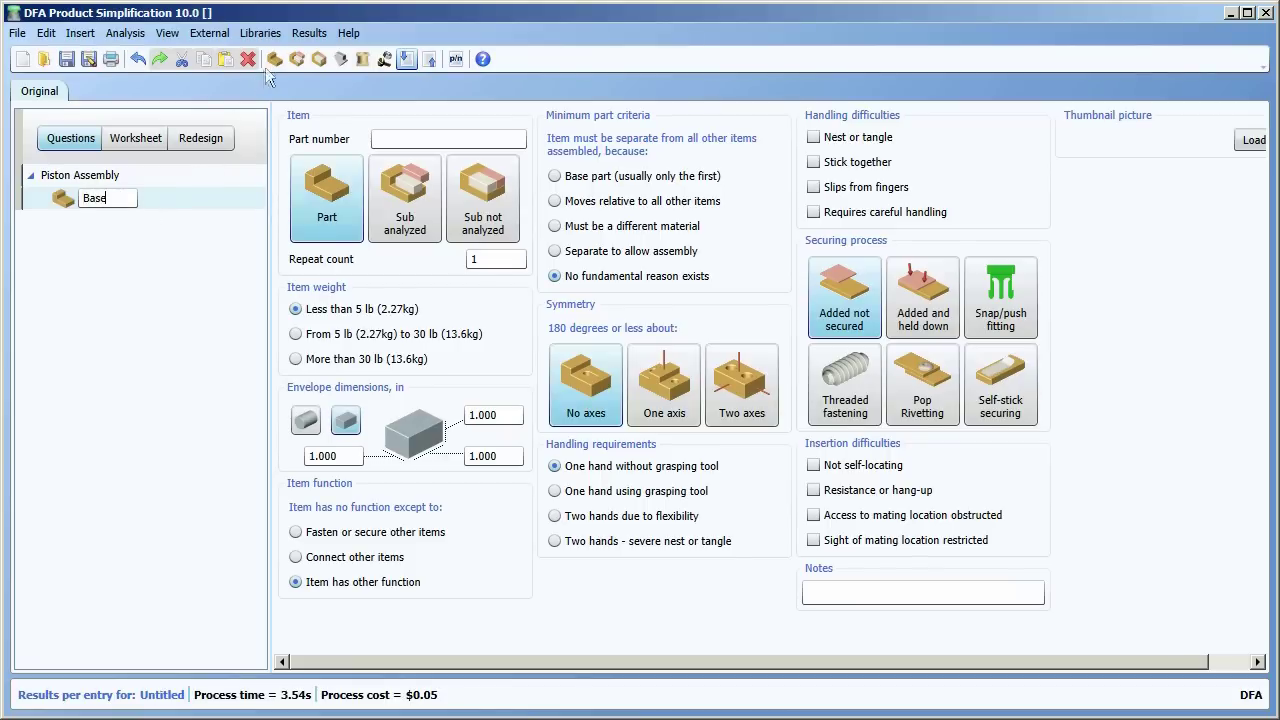
click(275, 62)
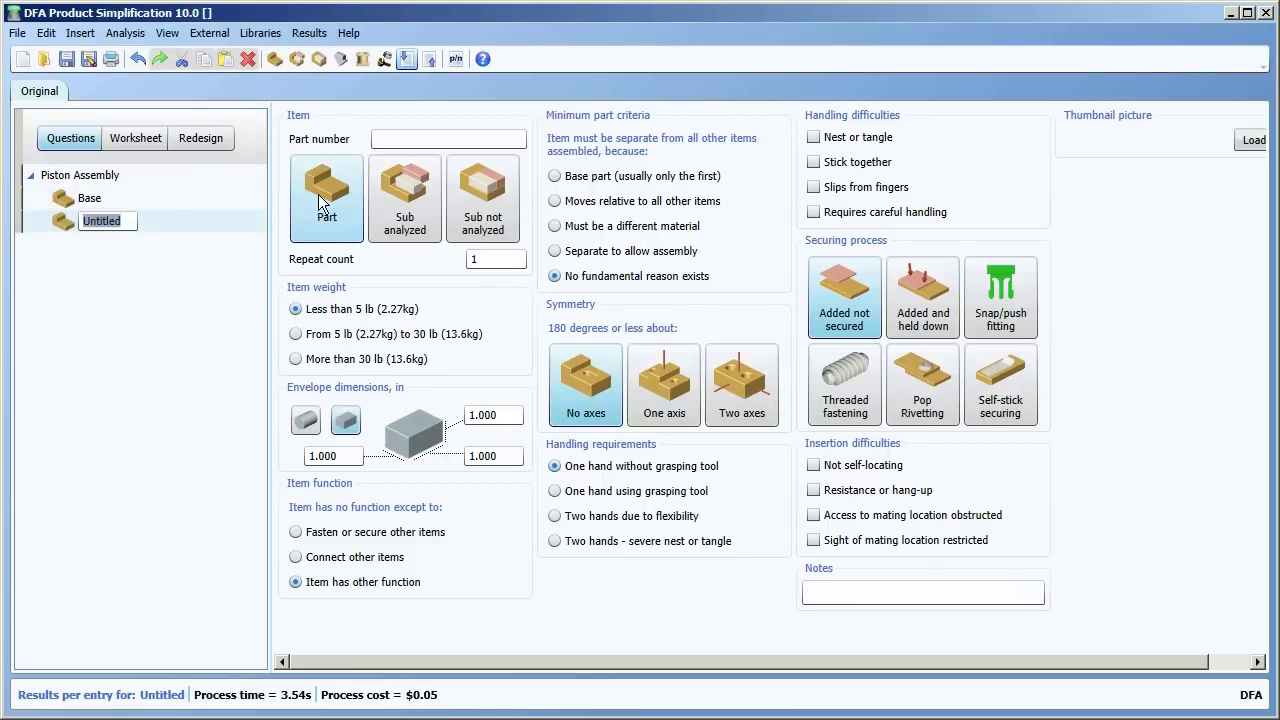
text(Piston)
click(275, 62)
text(St)
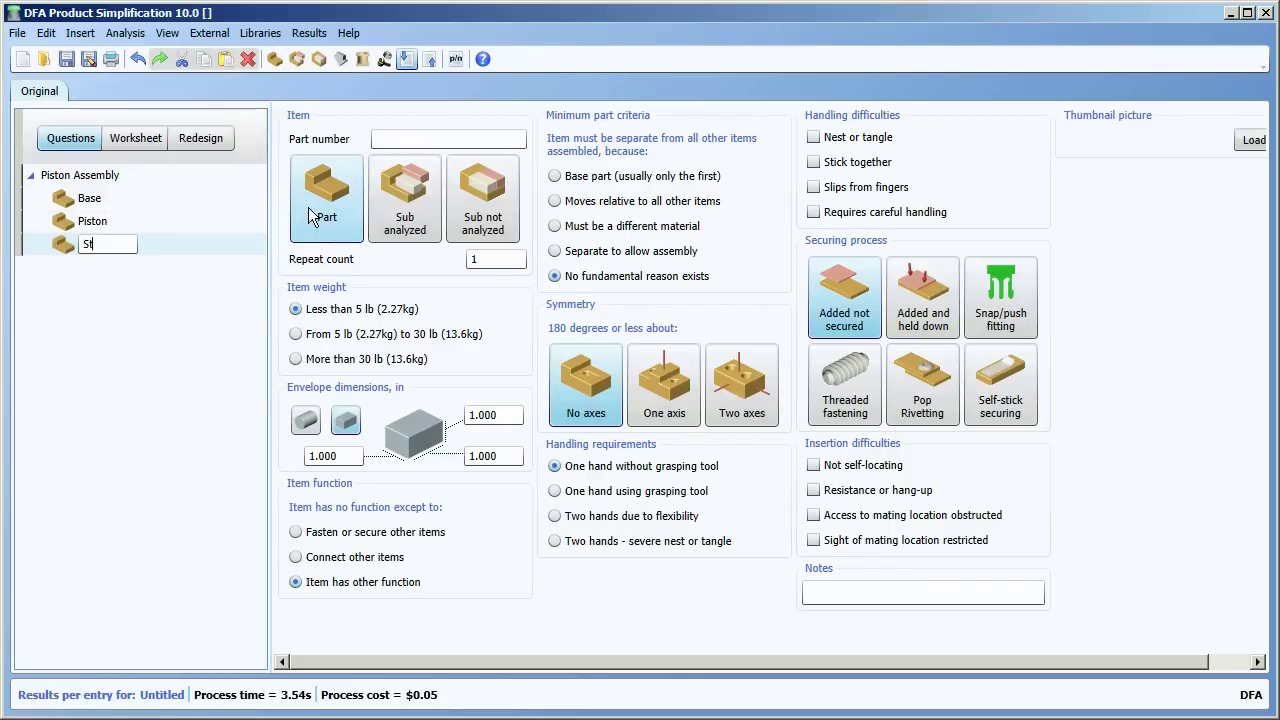
text(op)
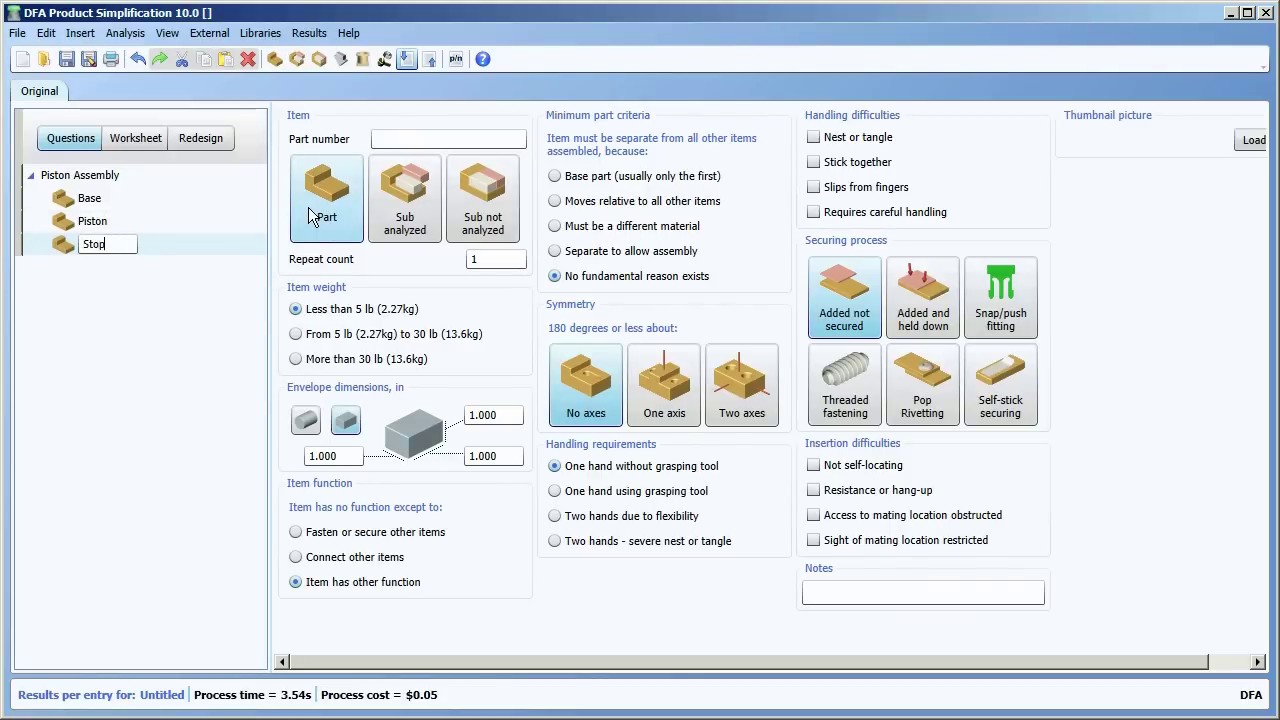
- Insert two more parts after the Stop, named Spring and Cover
click(275, 60)
text(Spr)
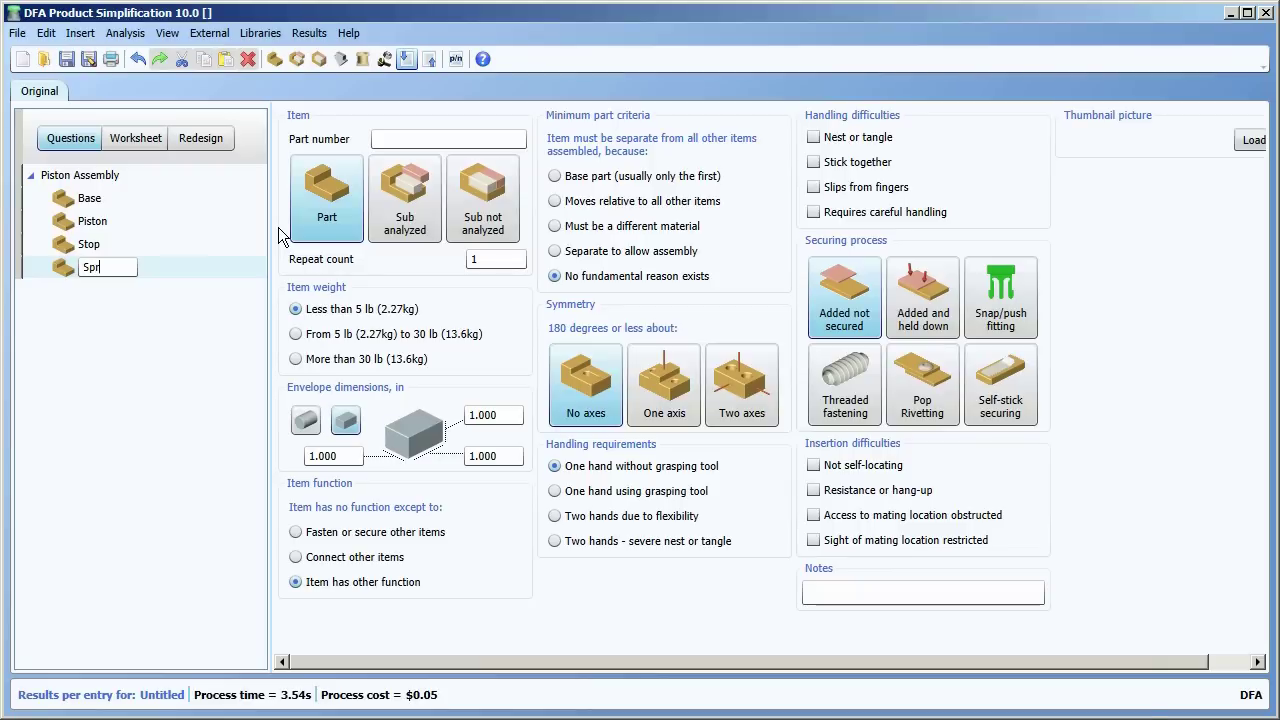
text(ing)
click(280, 64)
text(Cover)
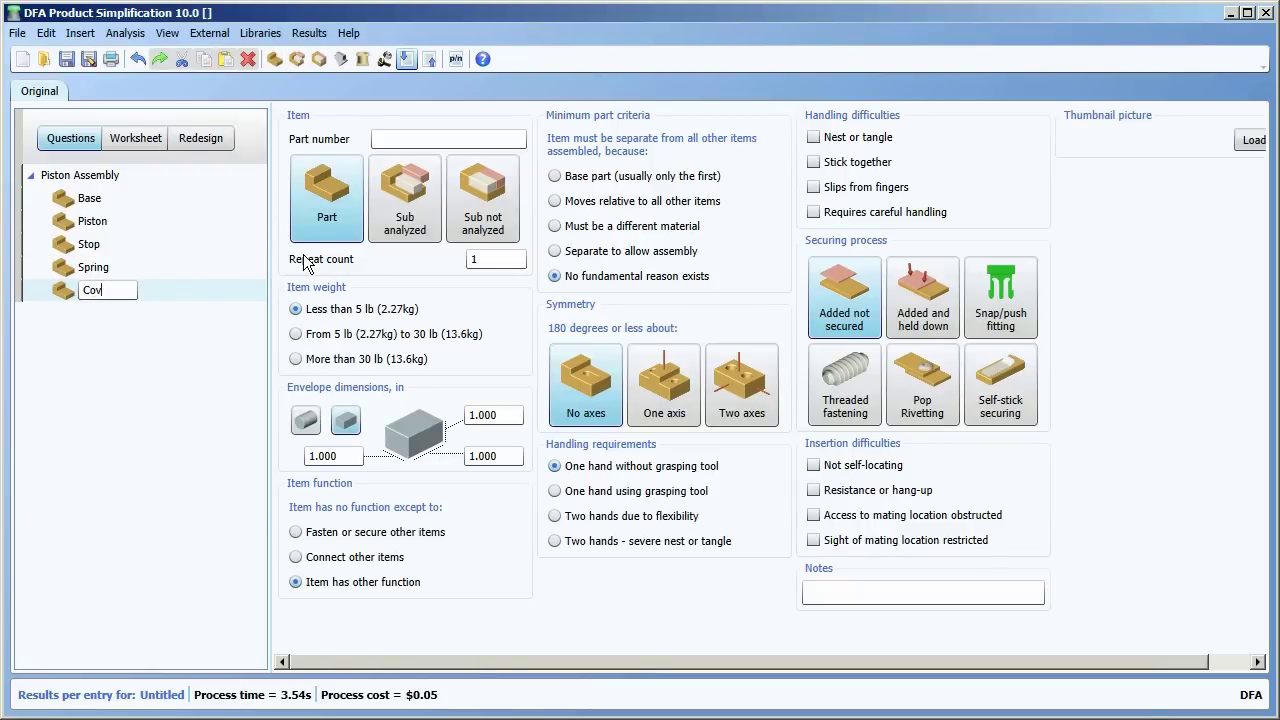
- Insert a part named Screws after the Cover and set its repeat count to 2
click(272, 58)
text(Screws)
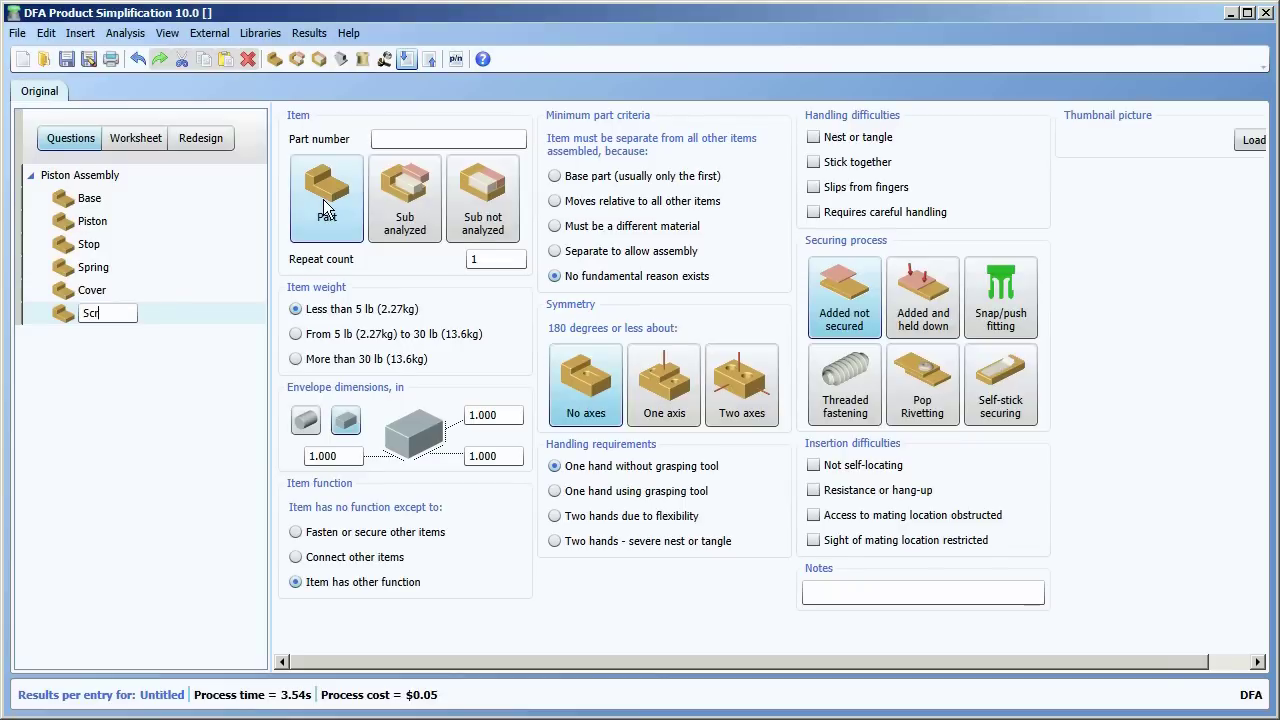
click(509, 258)
text(2)
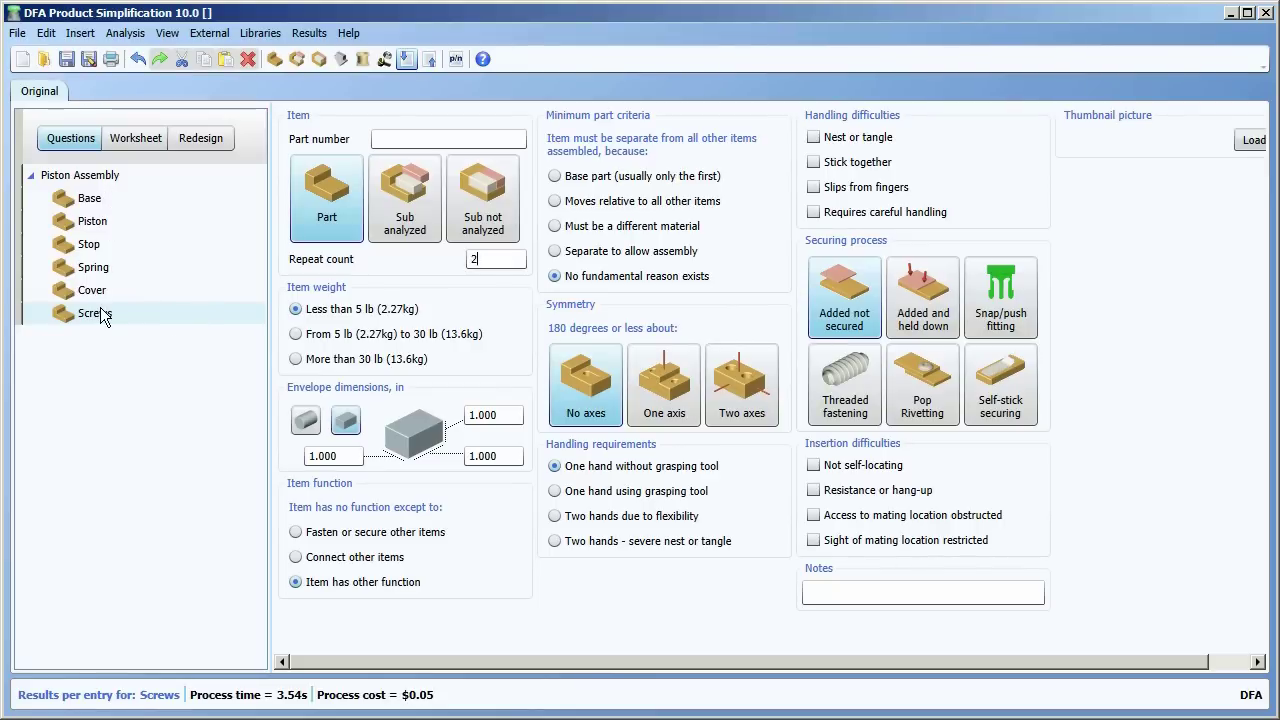
- For the Base, set the envelope width to 2 in and length to 3 in, and classify it as the base part
click(115, 199)
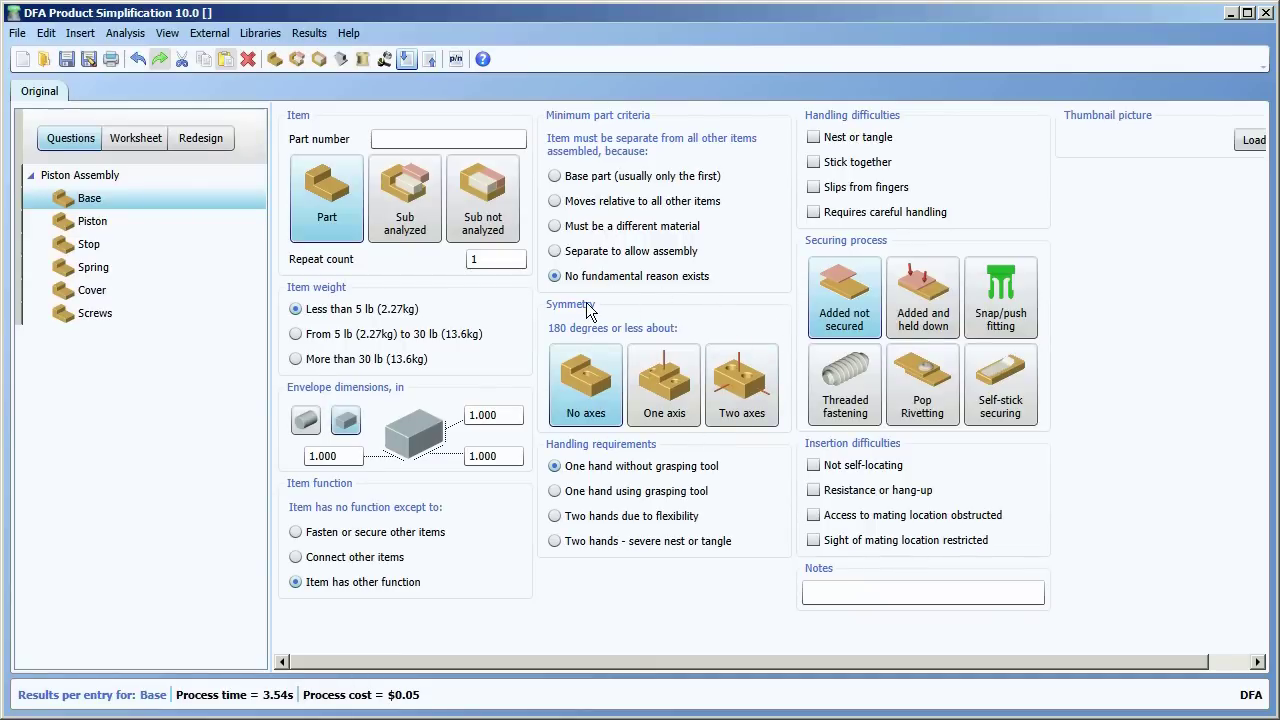
double_click(350, 456)
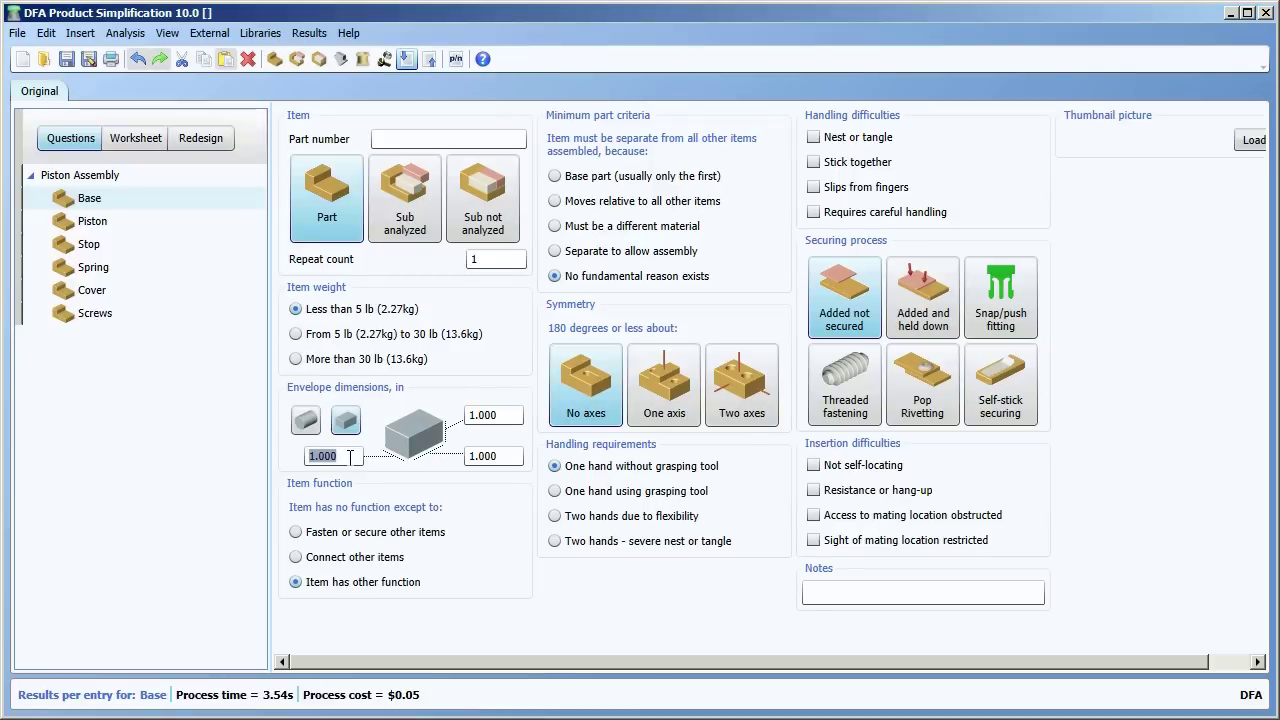
text(2)
double_click(521, 457)
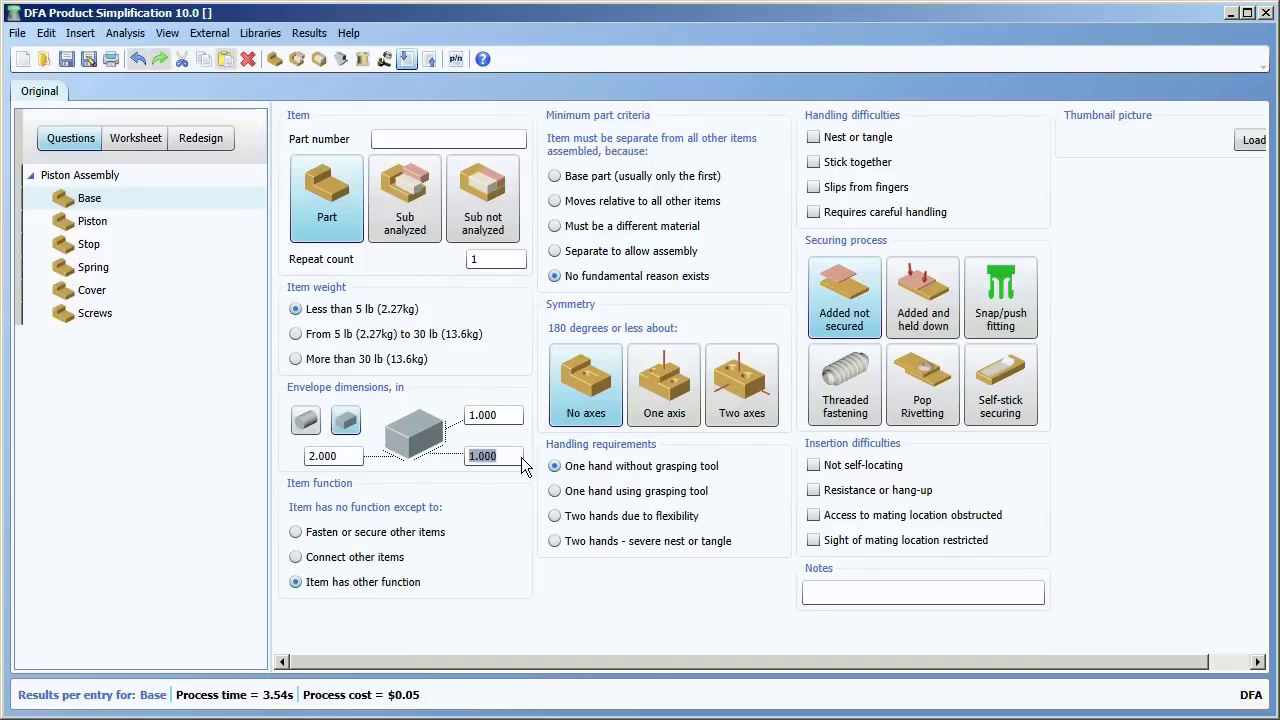
text(3)
click(518, 418)
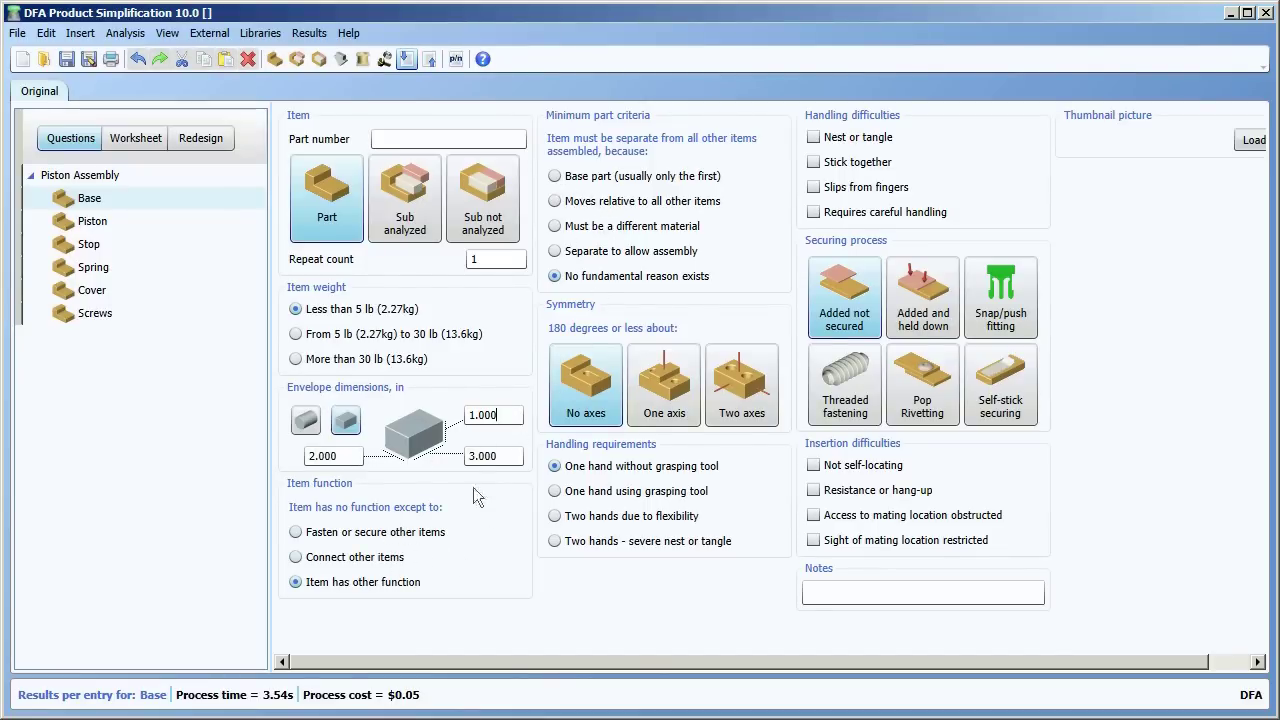
click(555, 177)
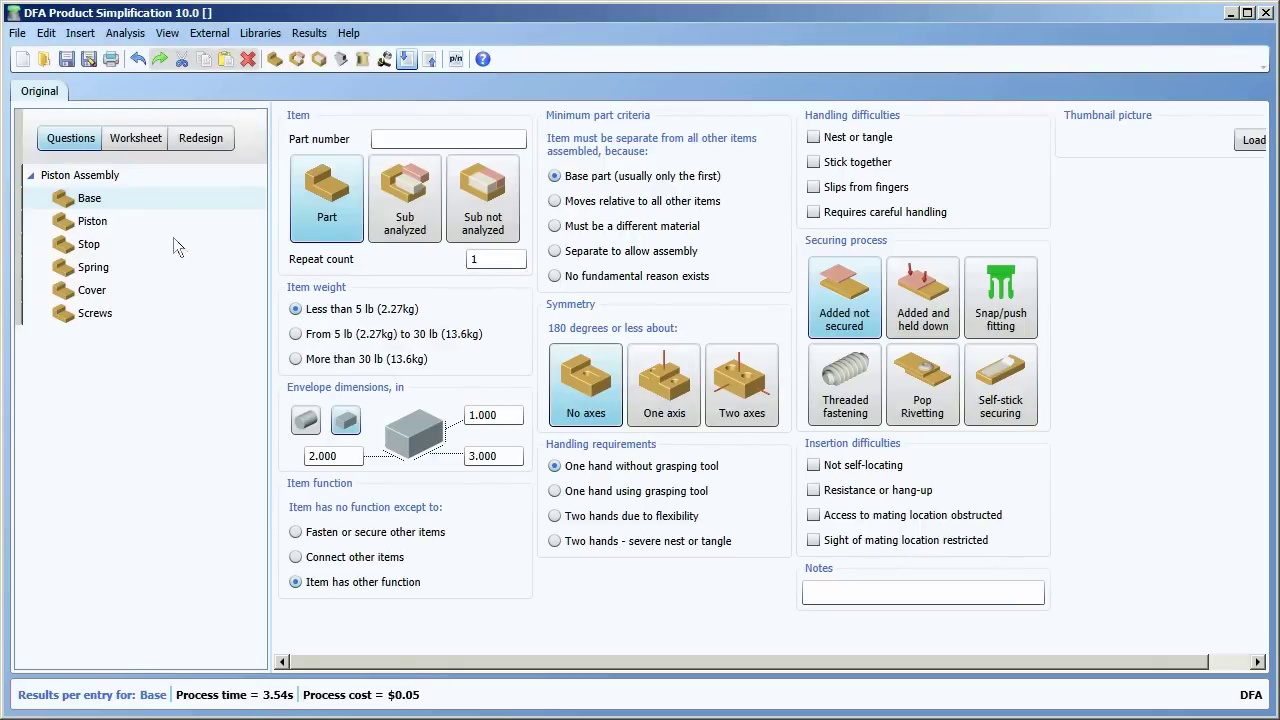
- Give the Piston a cylindrical envelope with a length of 0.875 in
click(95, 224)
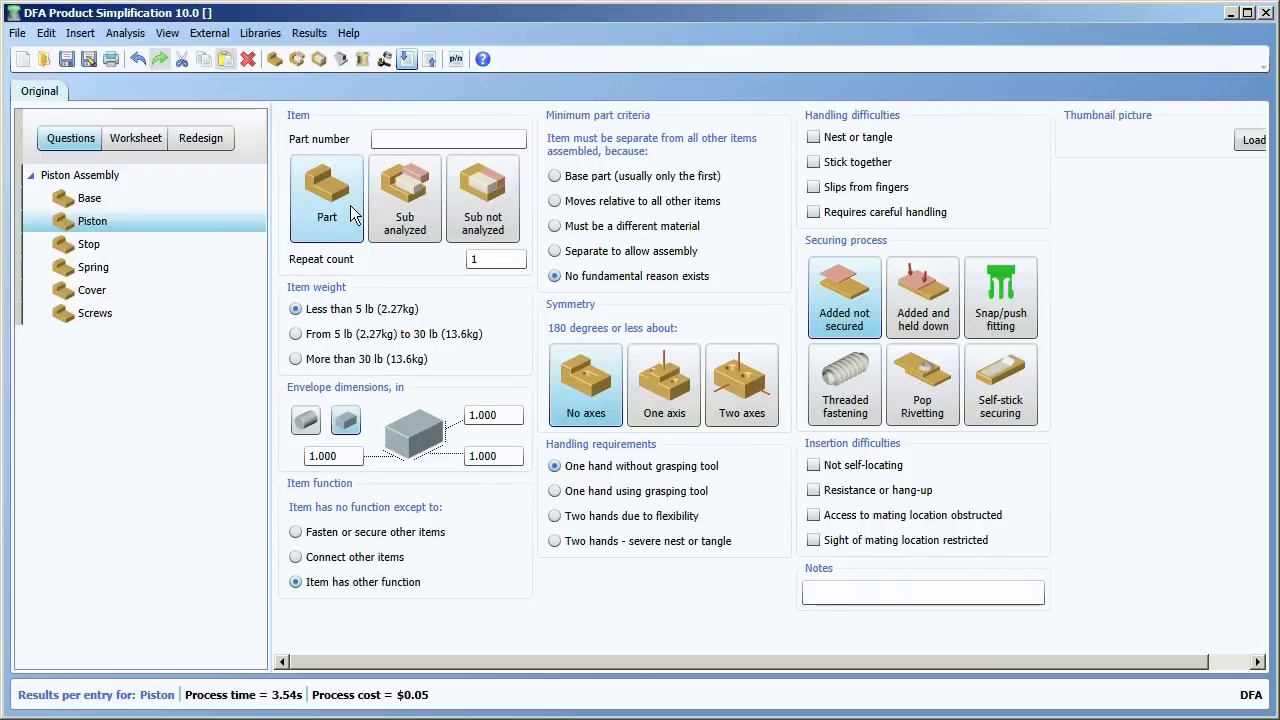
click(306, 421)
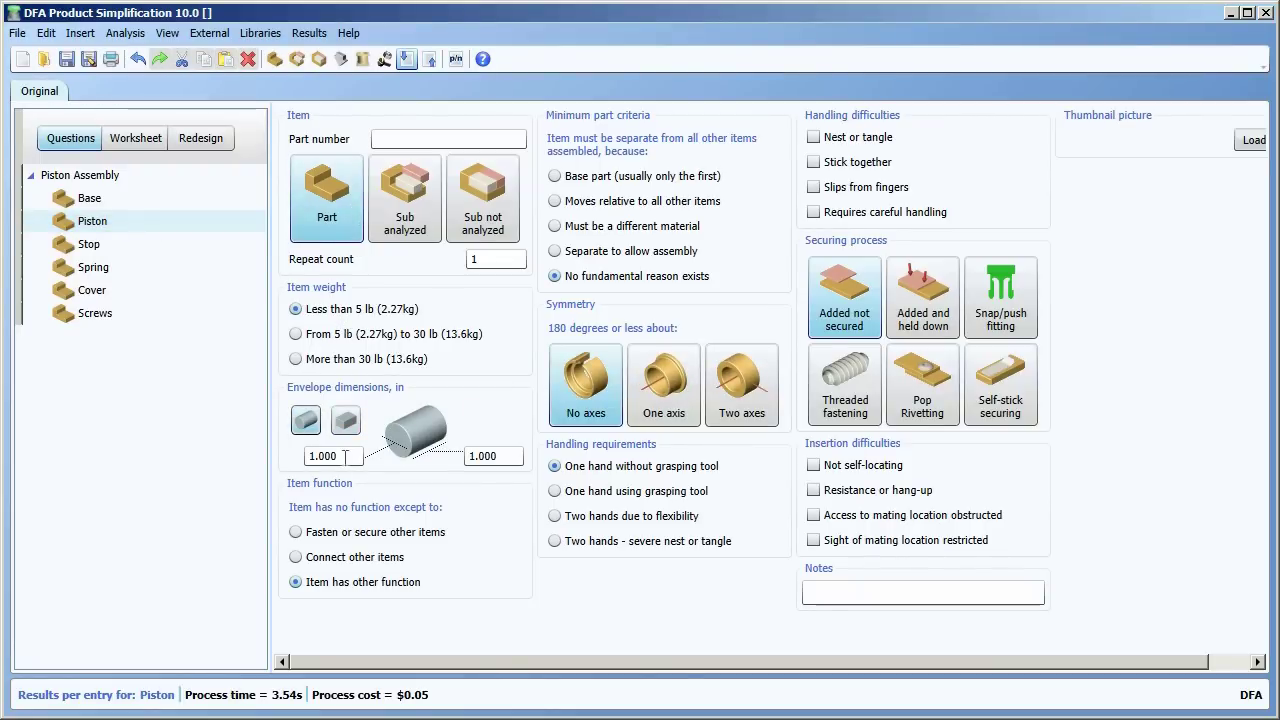
double_click(488, 457)
text(0.0)
text(875)
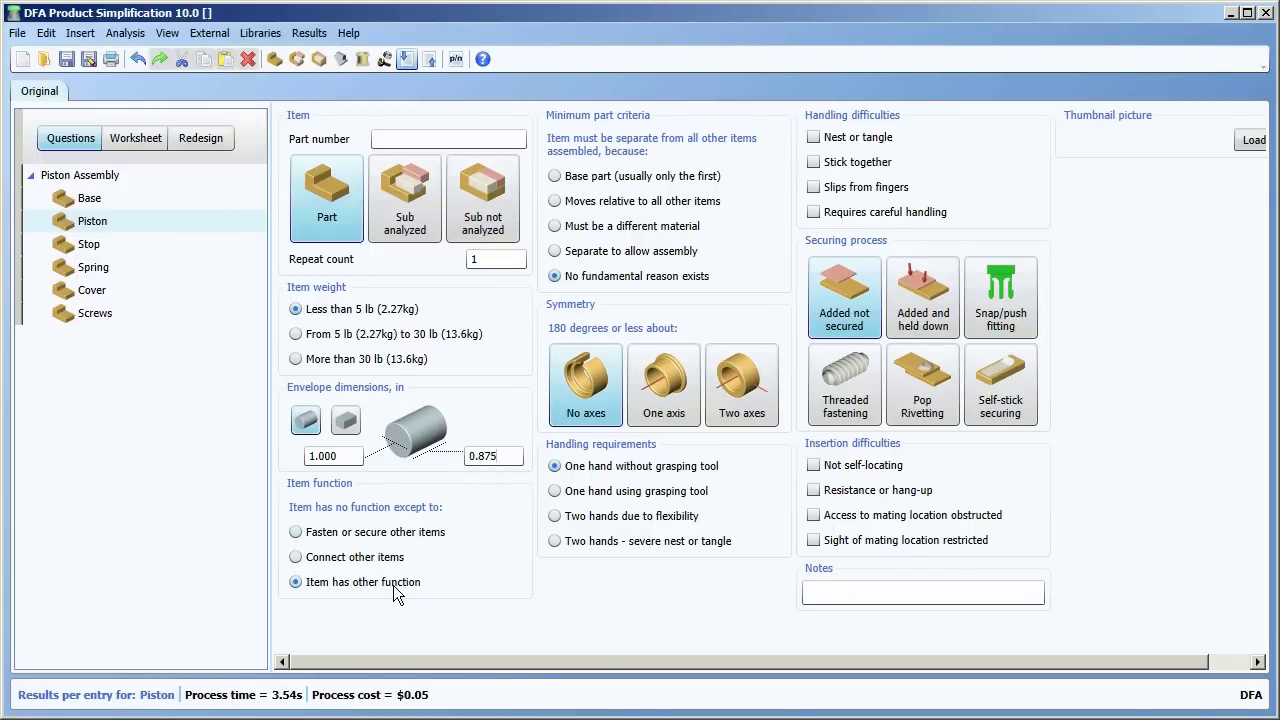
- Mark the Piston as moving relative to all other items, symmetric about one axis, with mating-location access obstructed and sight restricted
click(585, 203)
click(660, 375)
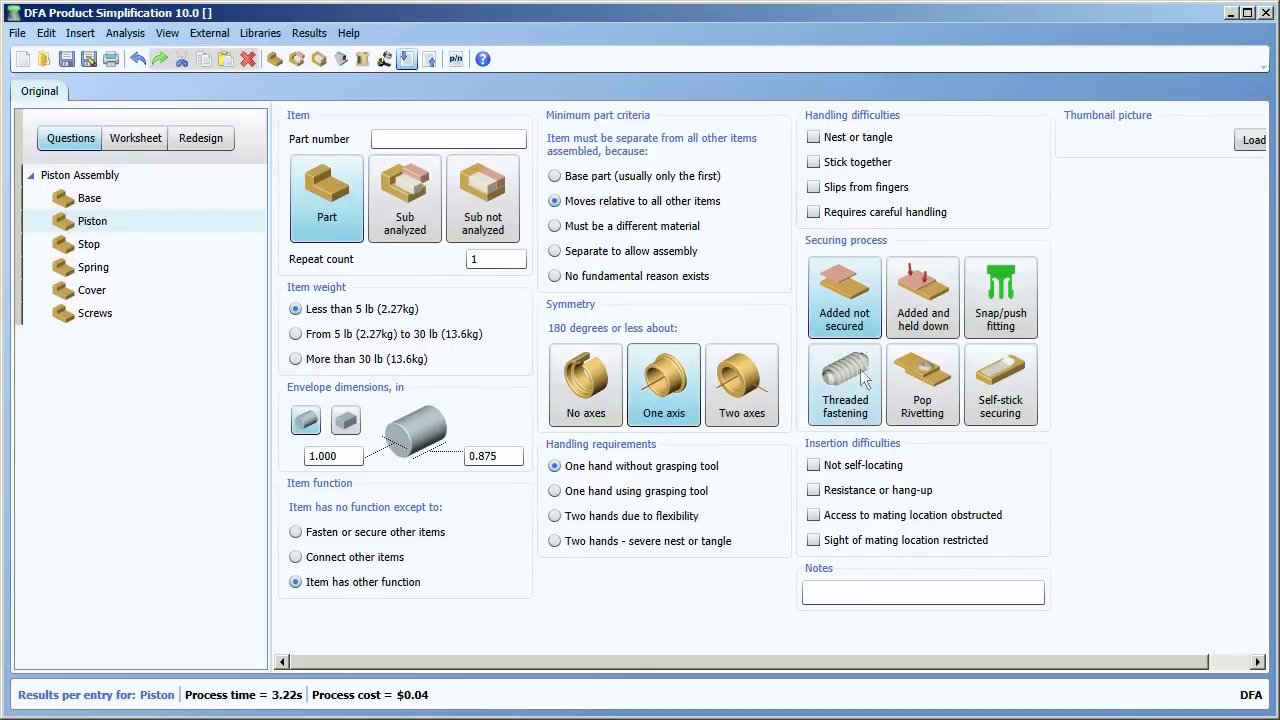
click(813, 516)
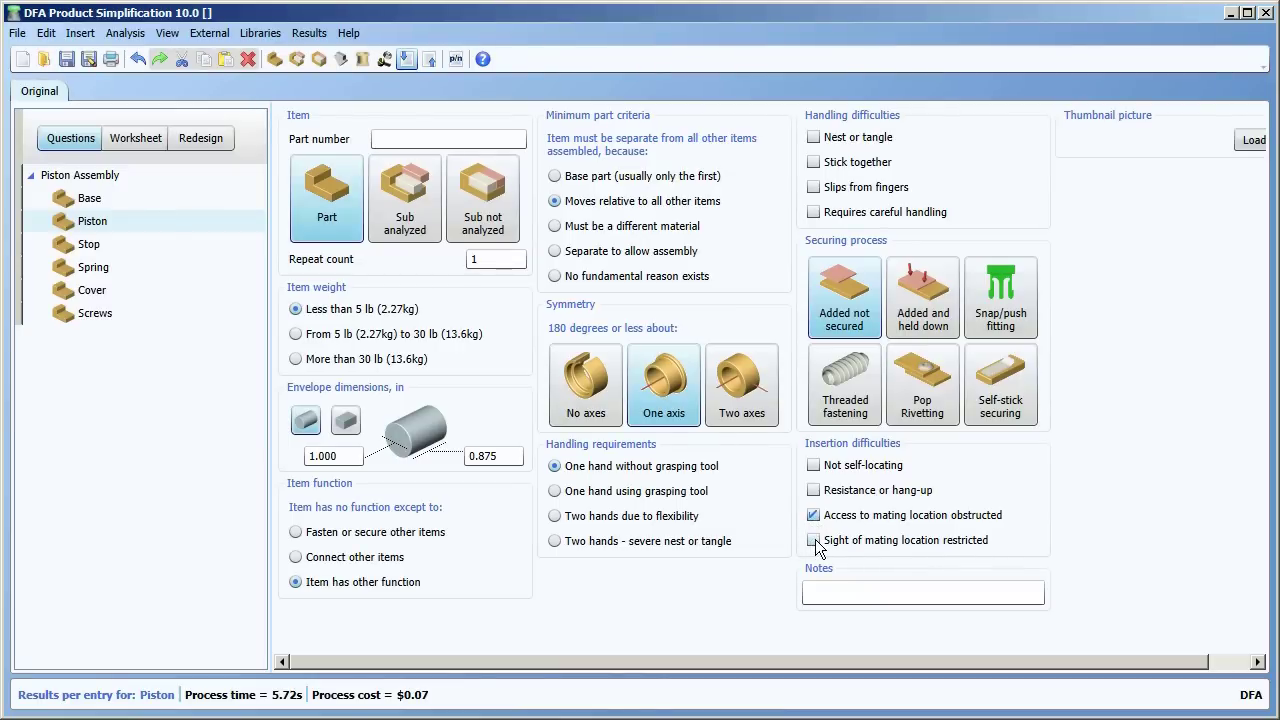
click(813, 540)
- Define the Stop as a cylinder 0.875 in diameter by 0.25 in long, separate to allow assembly and symmetric about one axis
click(116, 252)
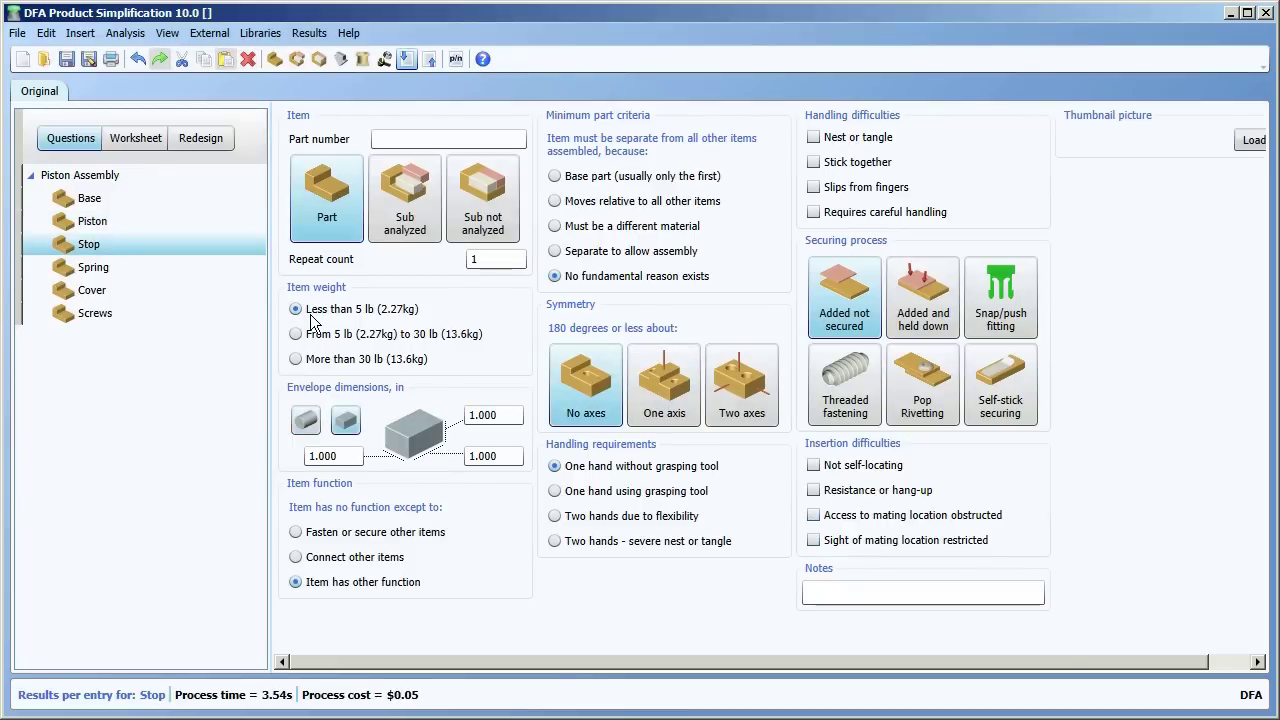
click(306, 420)
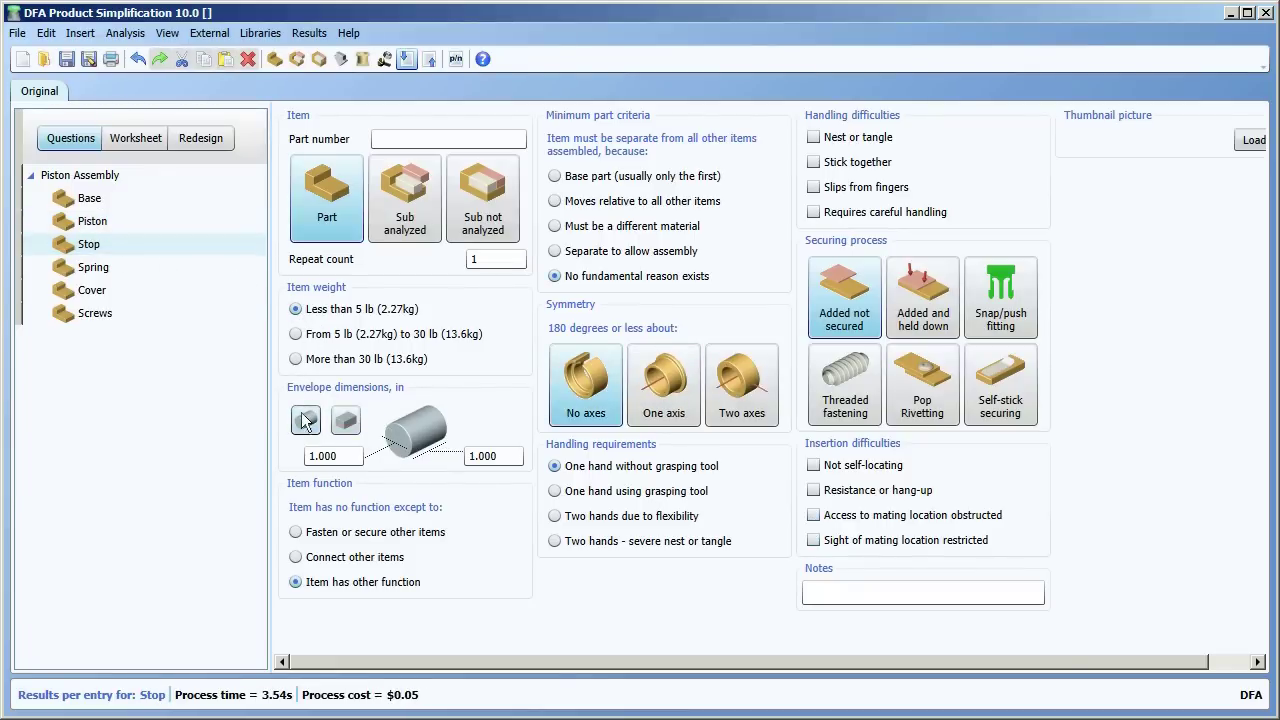
double_click(347, 457)
text(0.875)
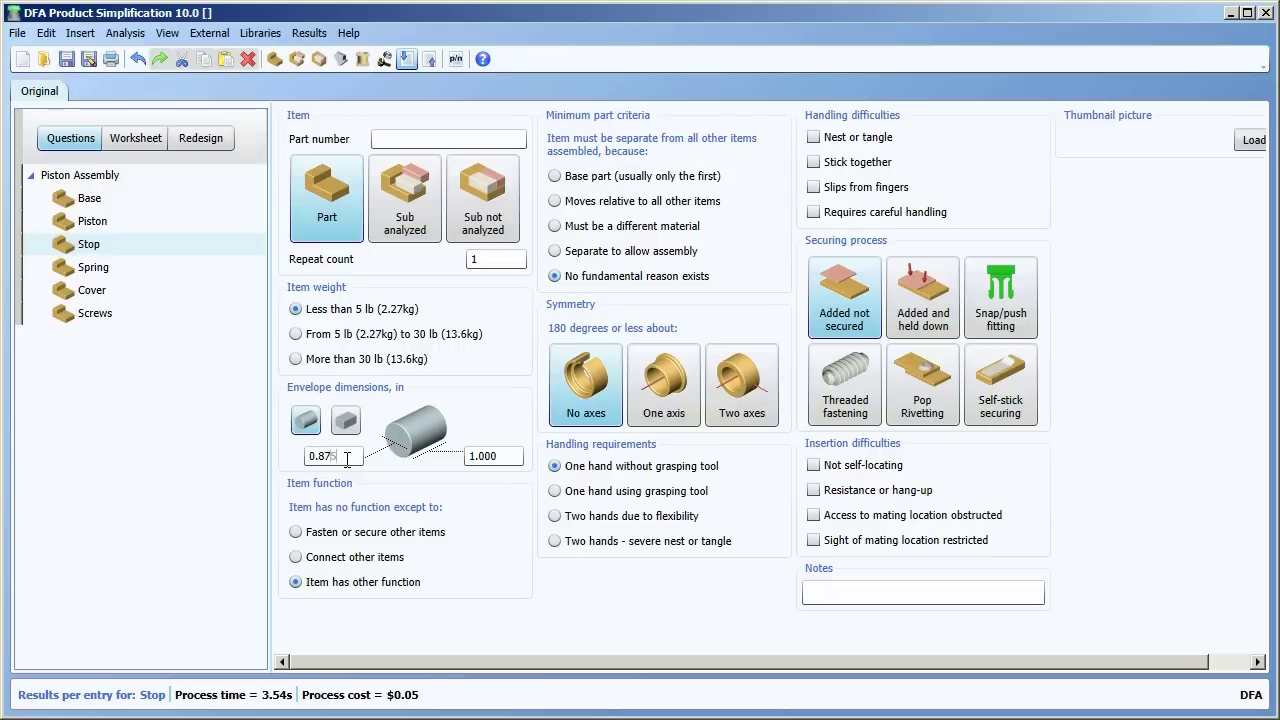
double_click(492, 457)
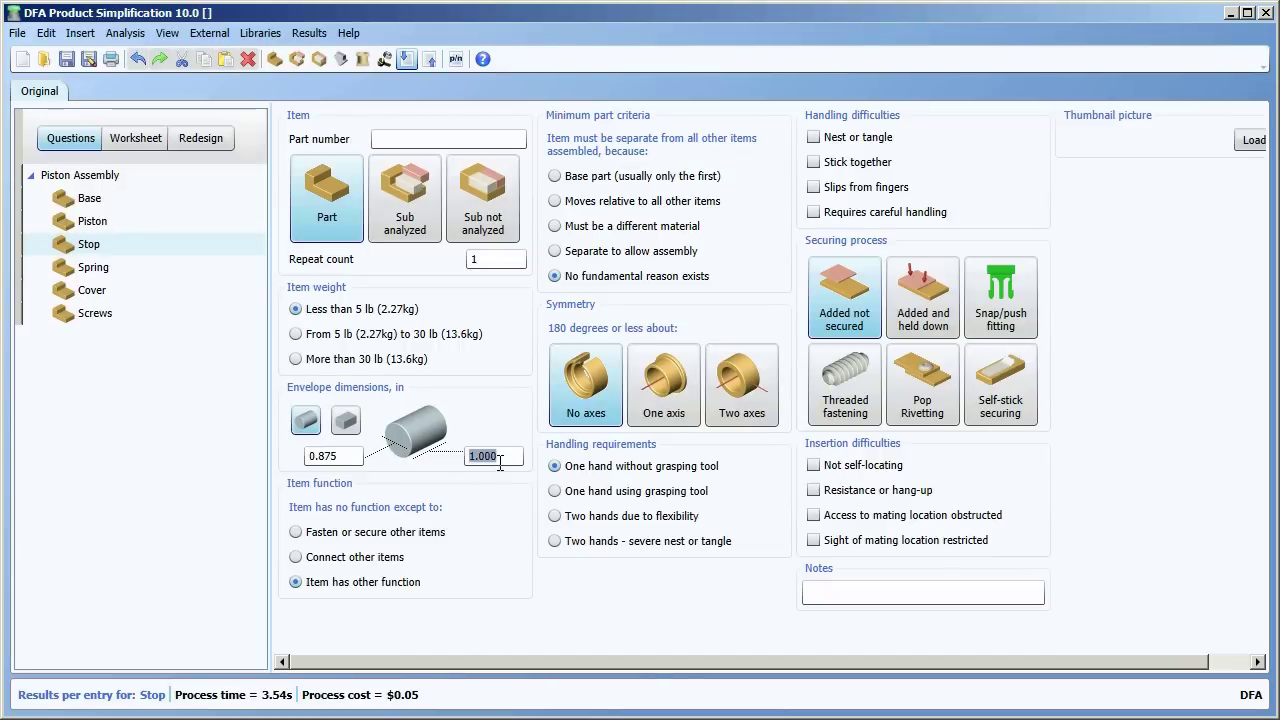
text(0.25)
click(610, 251)
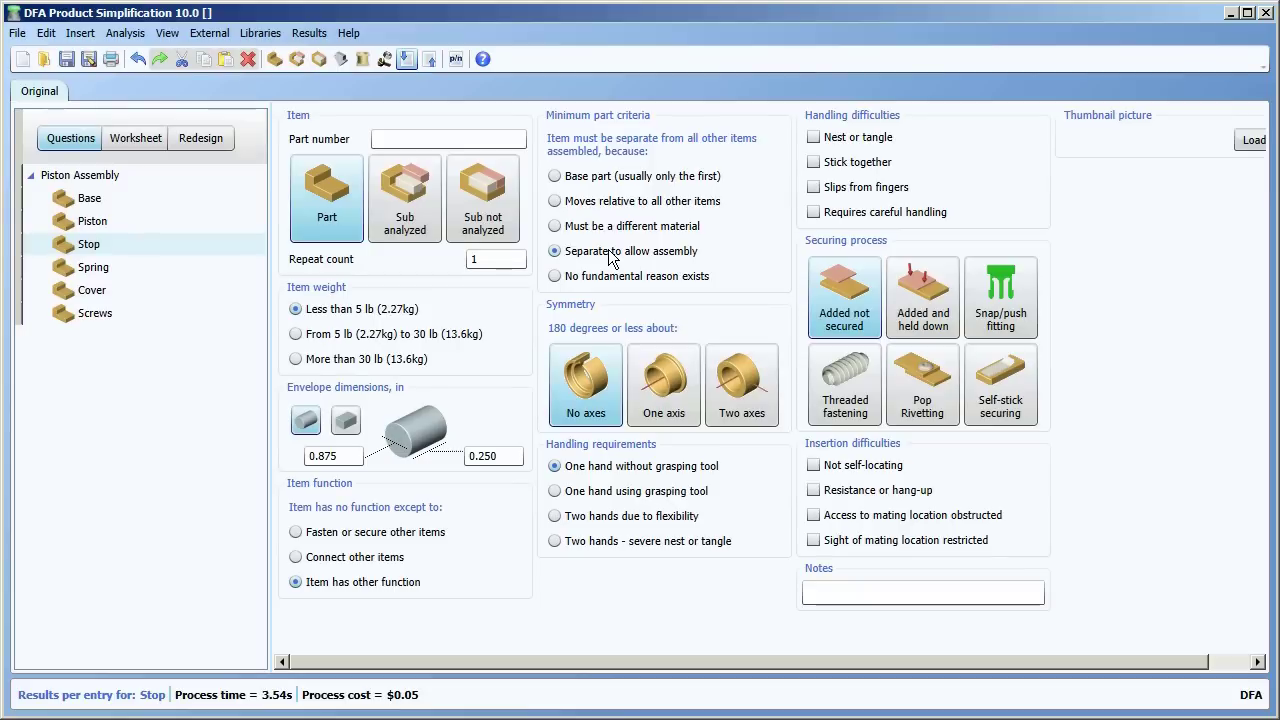
click(655, 404)
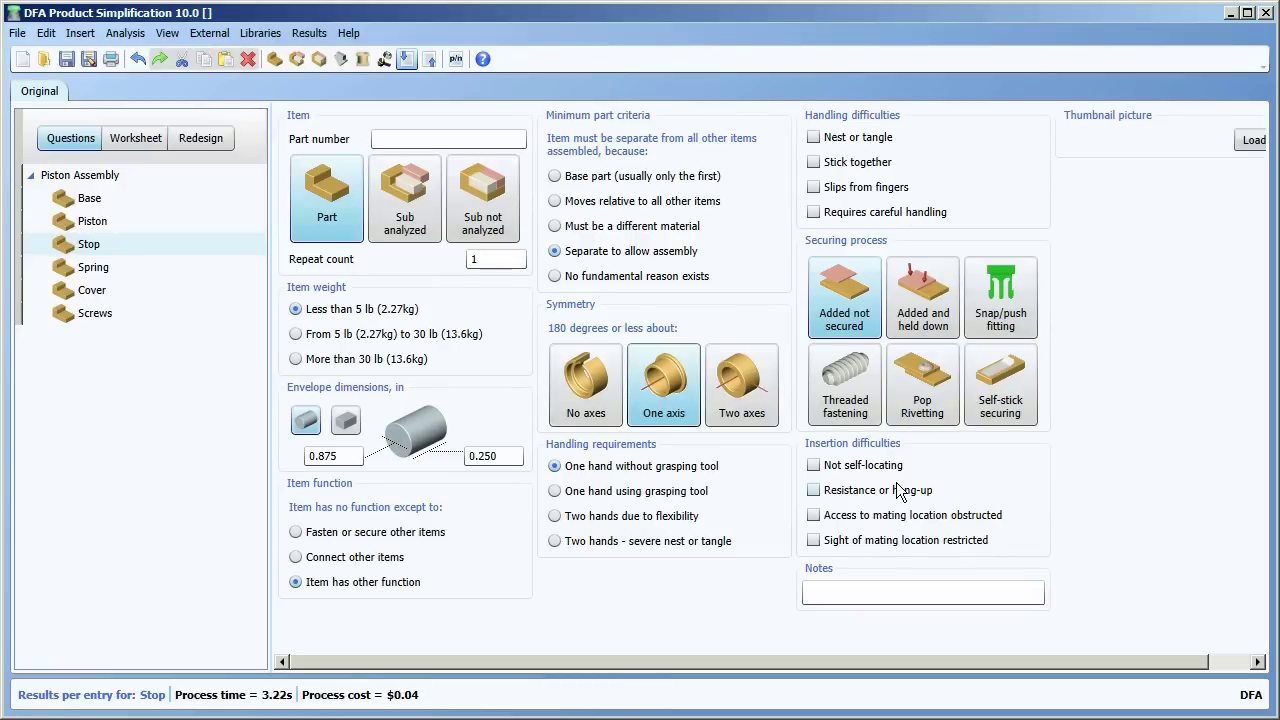
- Define the Spring as a cylinder 0.75 in diameter by 2.0 in long that must be a different material
click(96, 268)
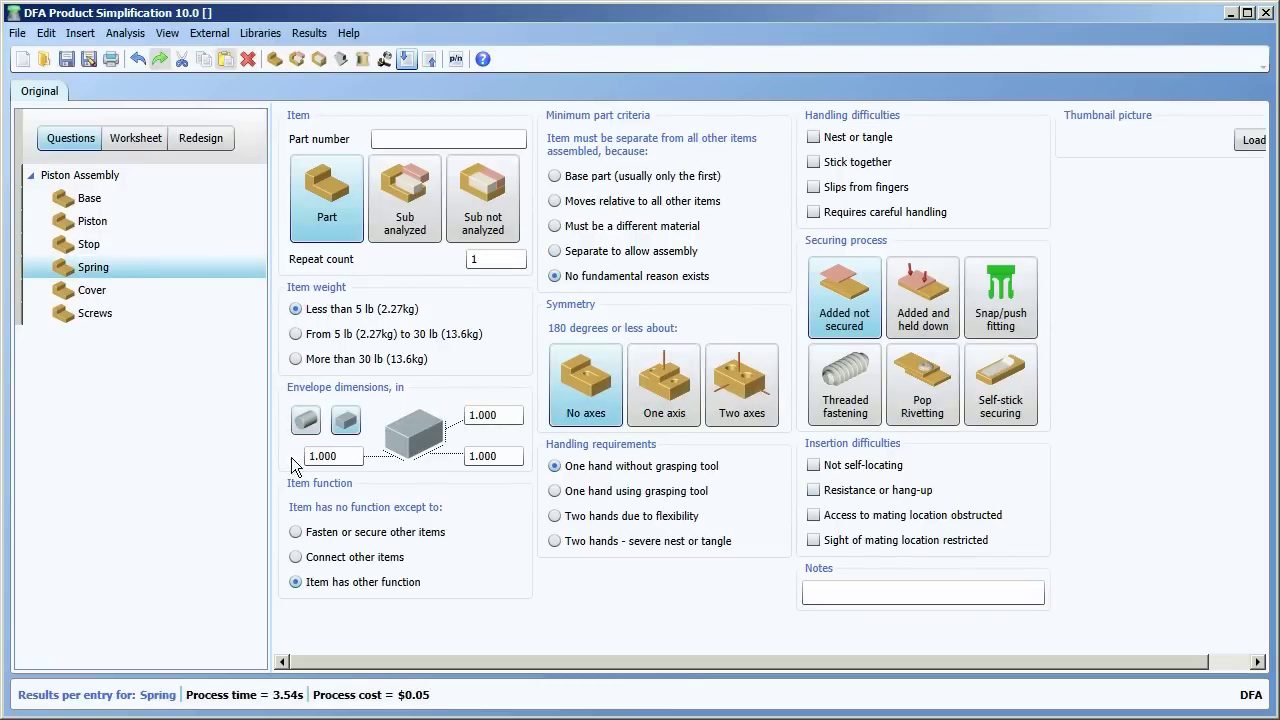
click(305, 420)
click(347, 459)
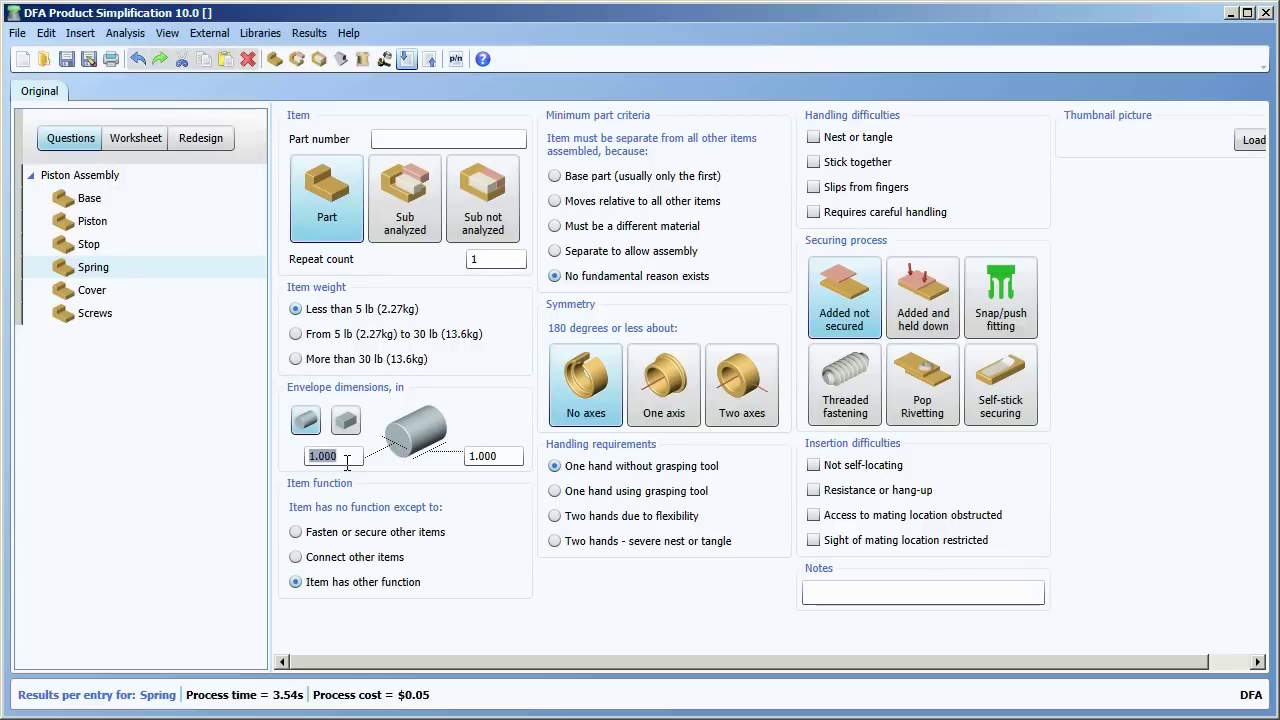
text(0.75)
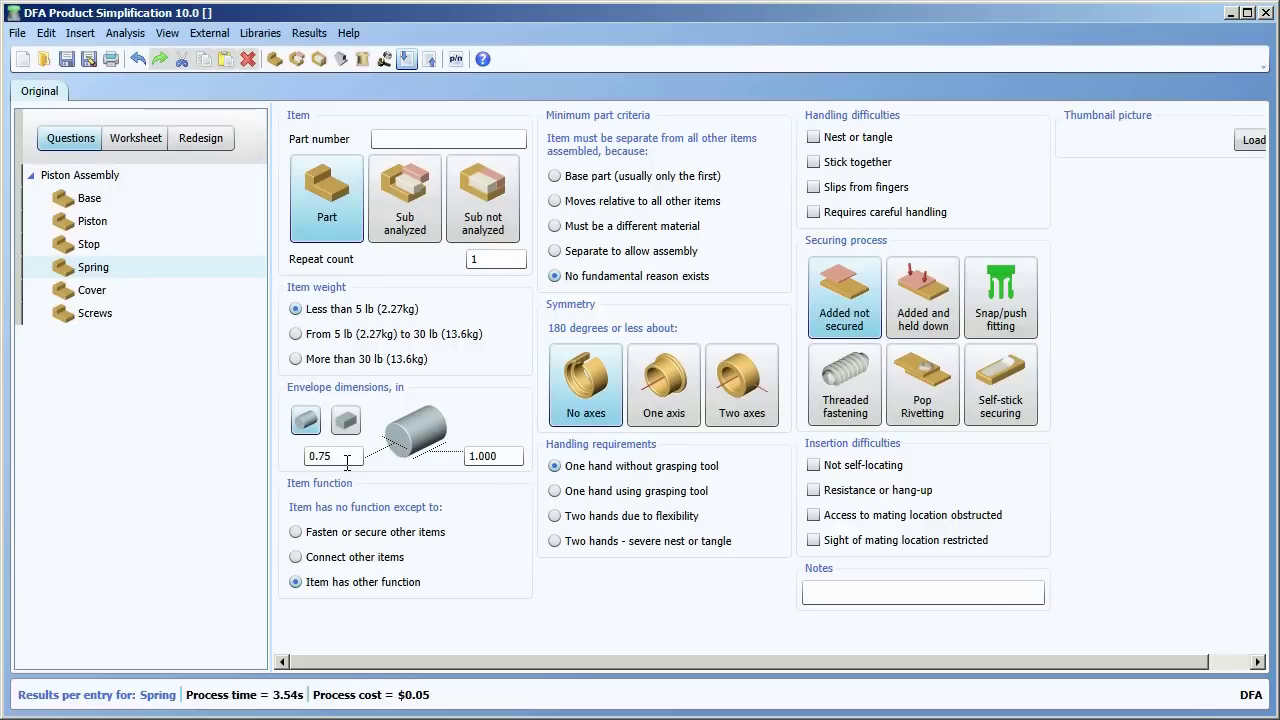
click(497, 459)
text(2.0)
click(555, 229)
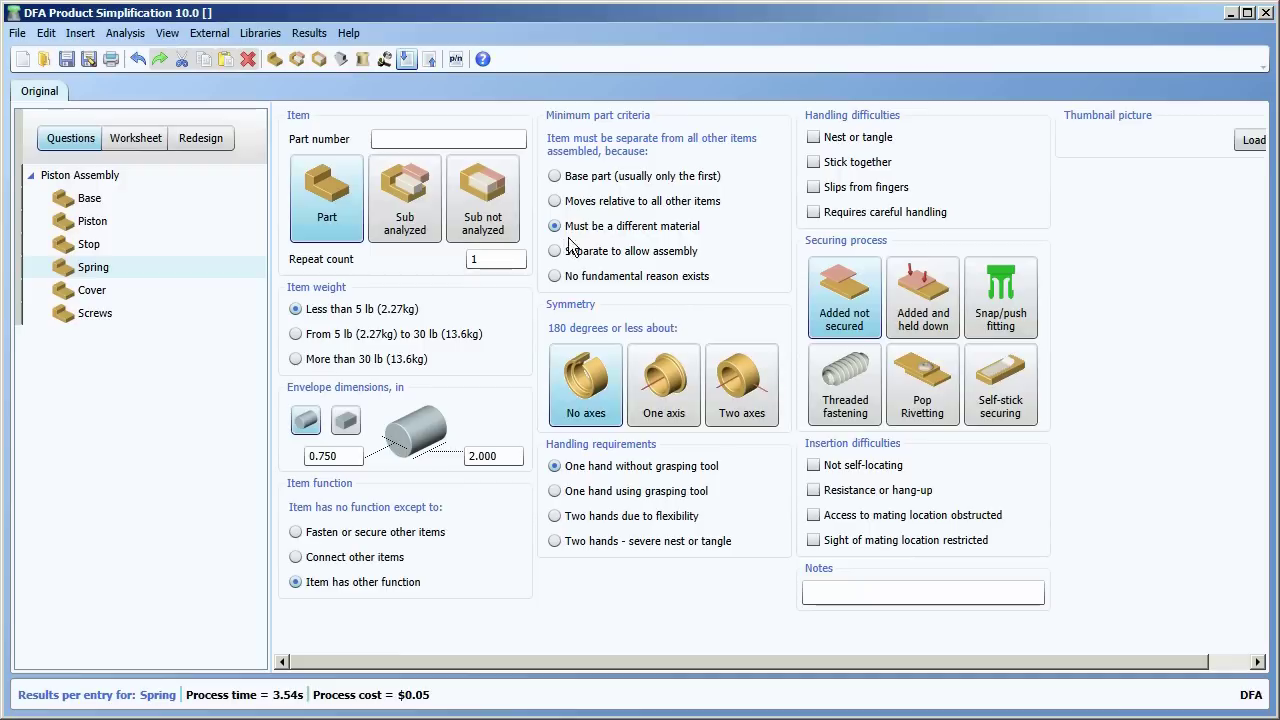
- Mark the Spring as symmetric about one axis and prone to nest or tangle
click(668, 388)
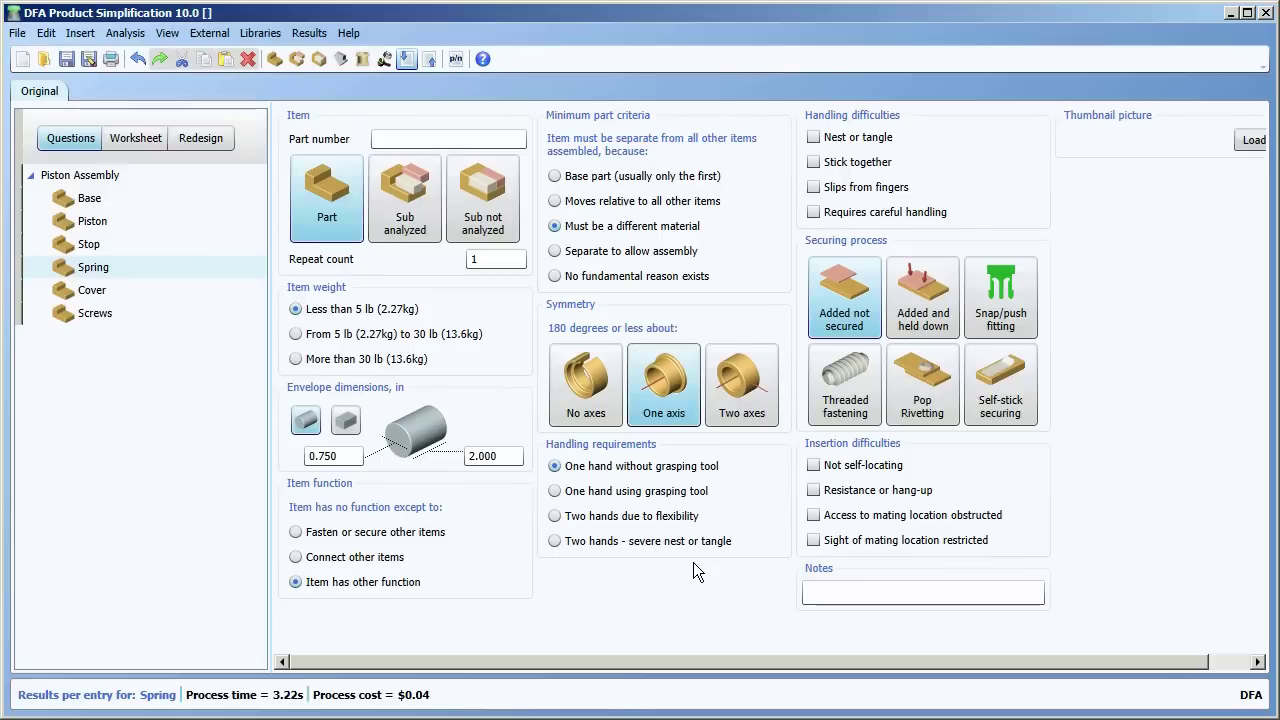
click(813, 140)
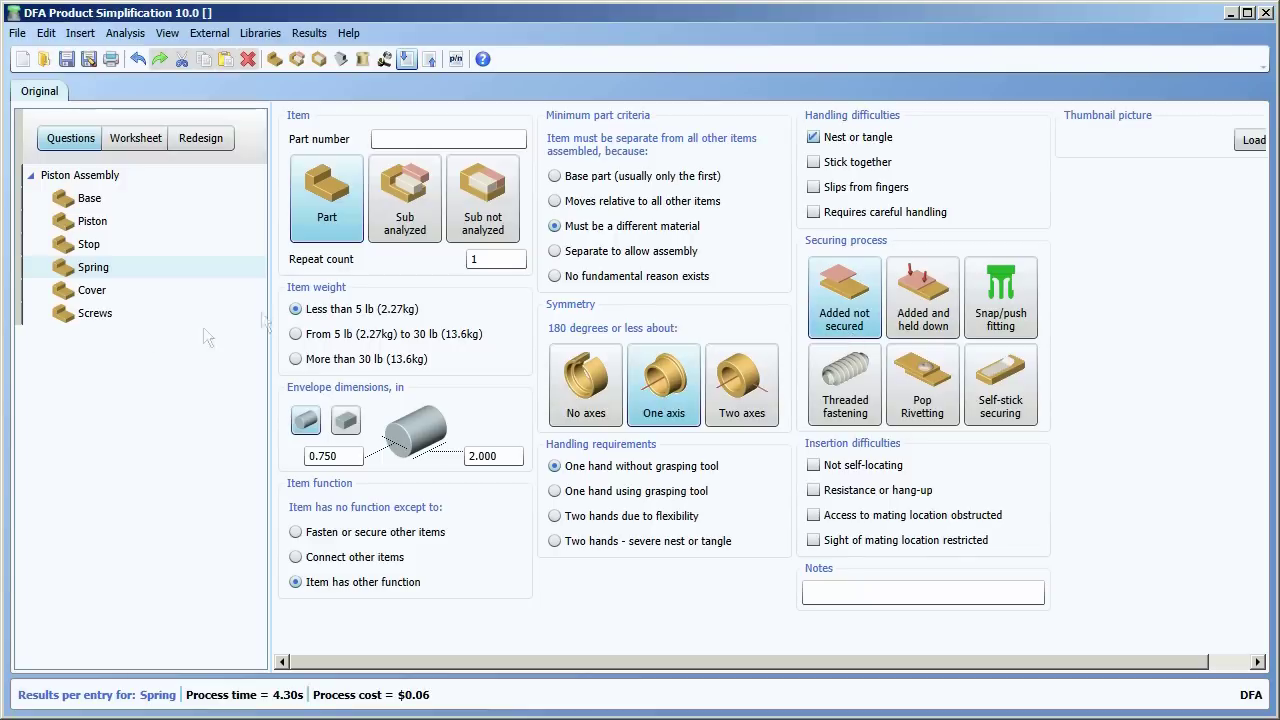
- Set the height of the Cover's rectangular envelope to 0.06 in
click(118, 291)
click(295, 309)
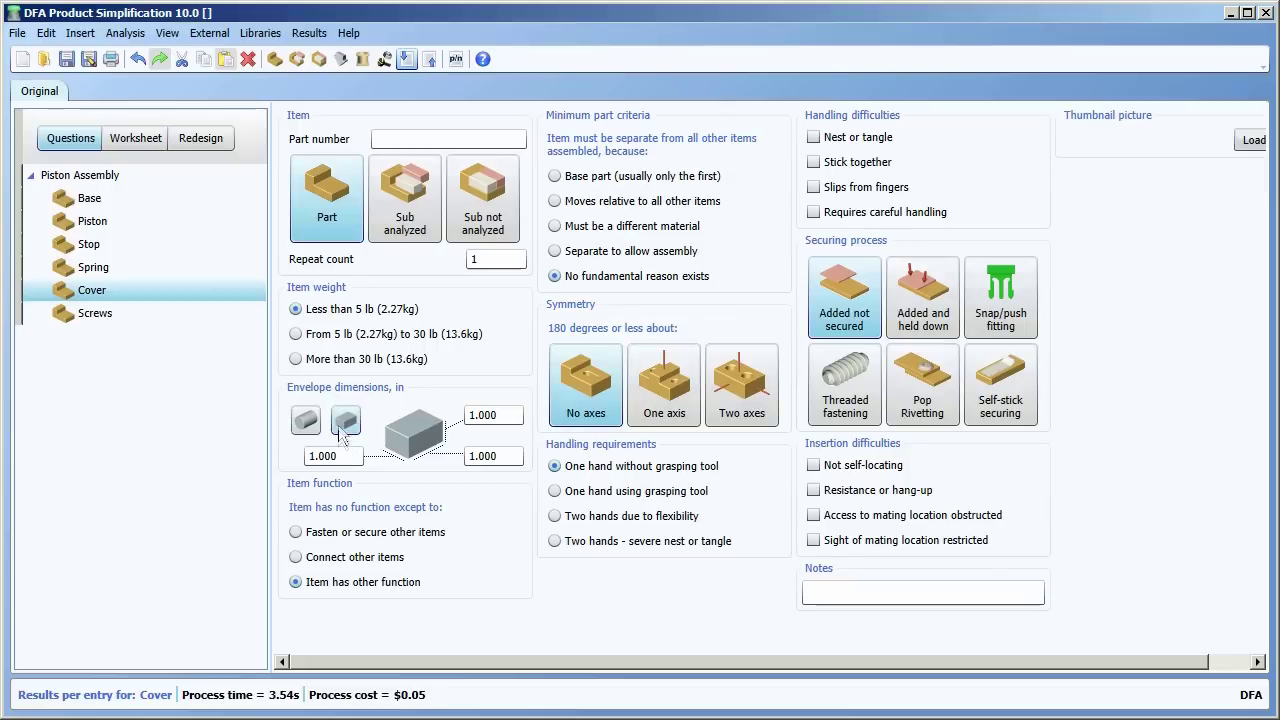
click(507, 414)
double_click(509, 414)
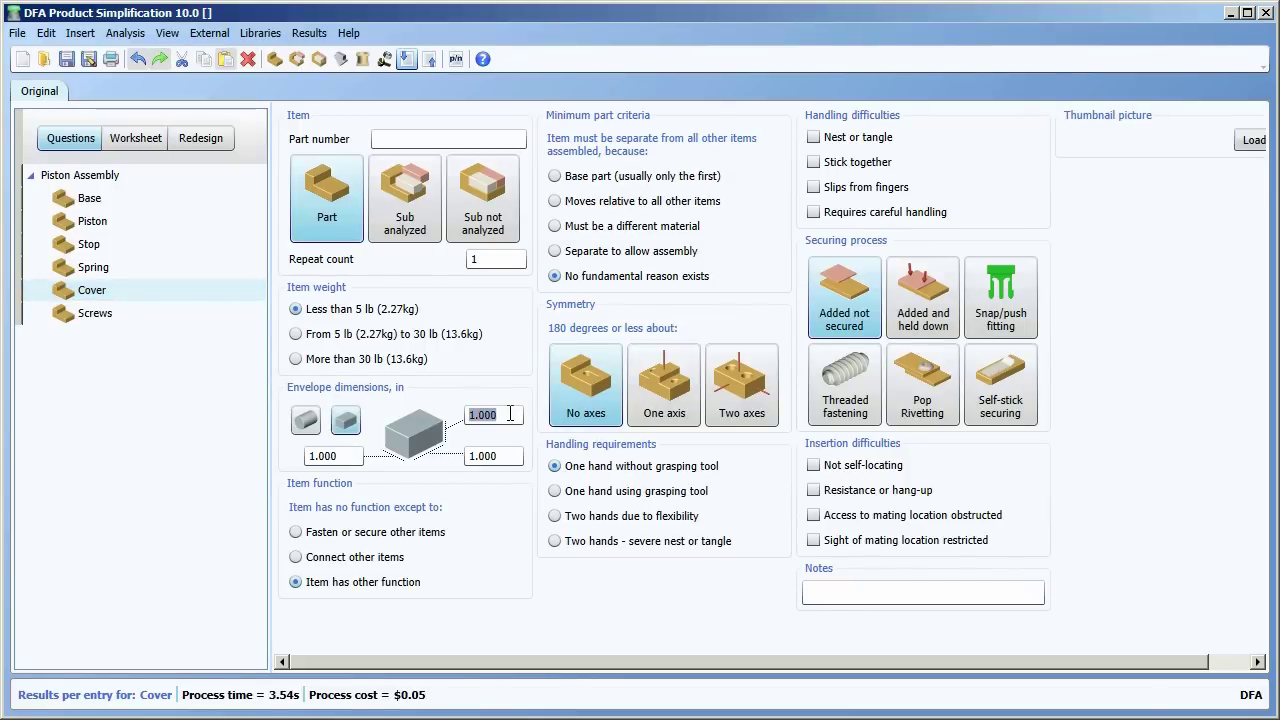
text(0.06)
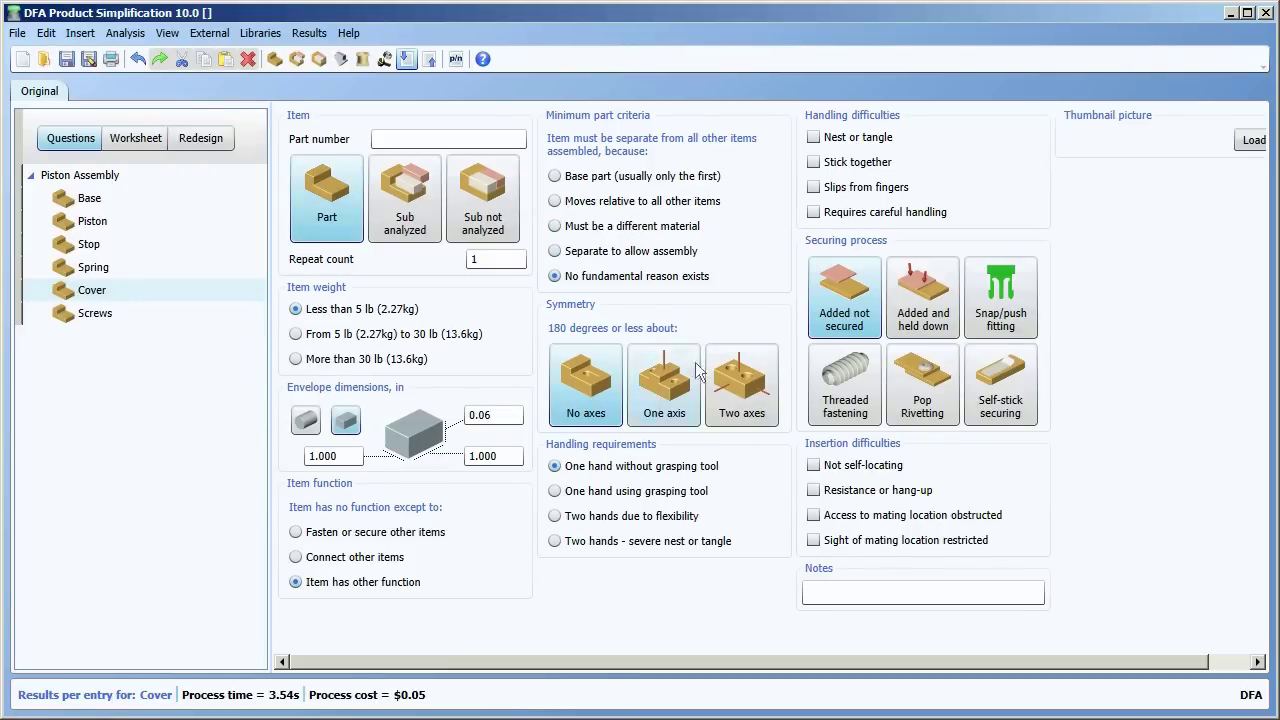
- Add the note "Consider combination with the piston stop" to the Cover and mark it as not self-locating, added and held down
click(849, 597)
text(Consider combination with the)
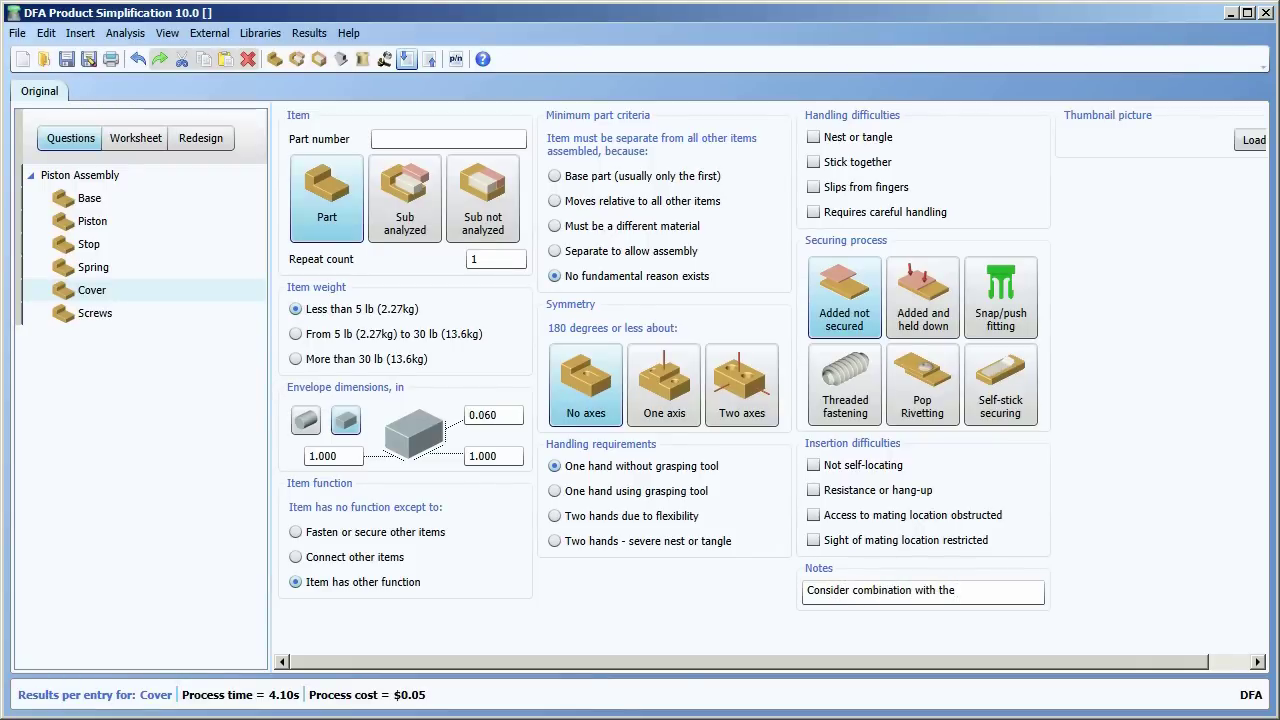
text( piston stop)
click(857, 466)
click(927, 320)
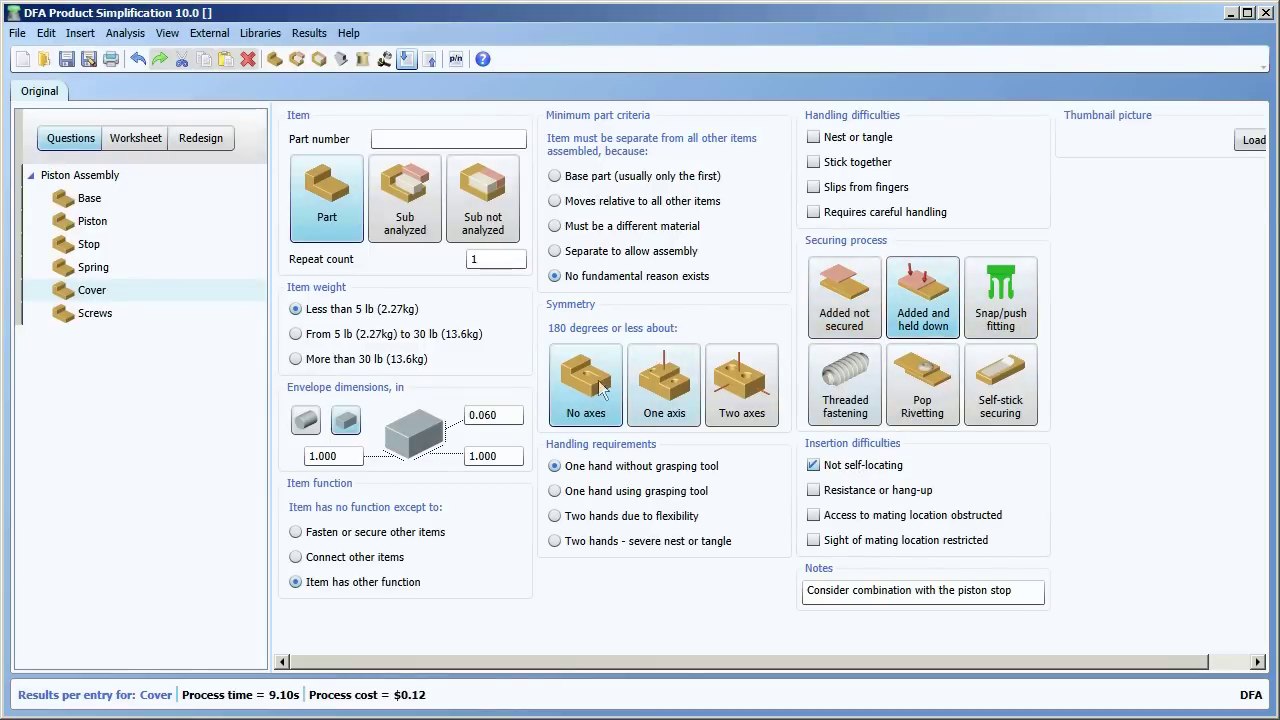
- Give the Screws a cylindrical envelope 0.25 in diameter by 0.375 in long
click(121, 315)
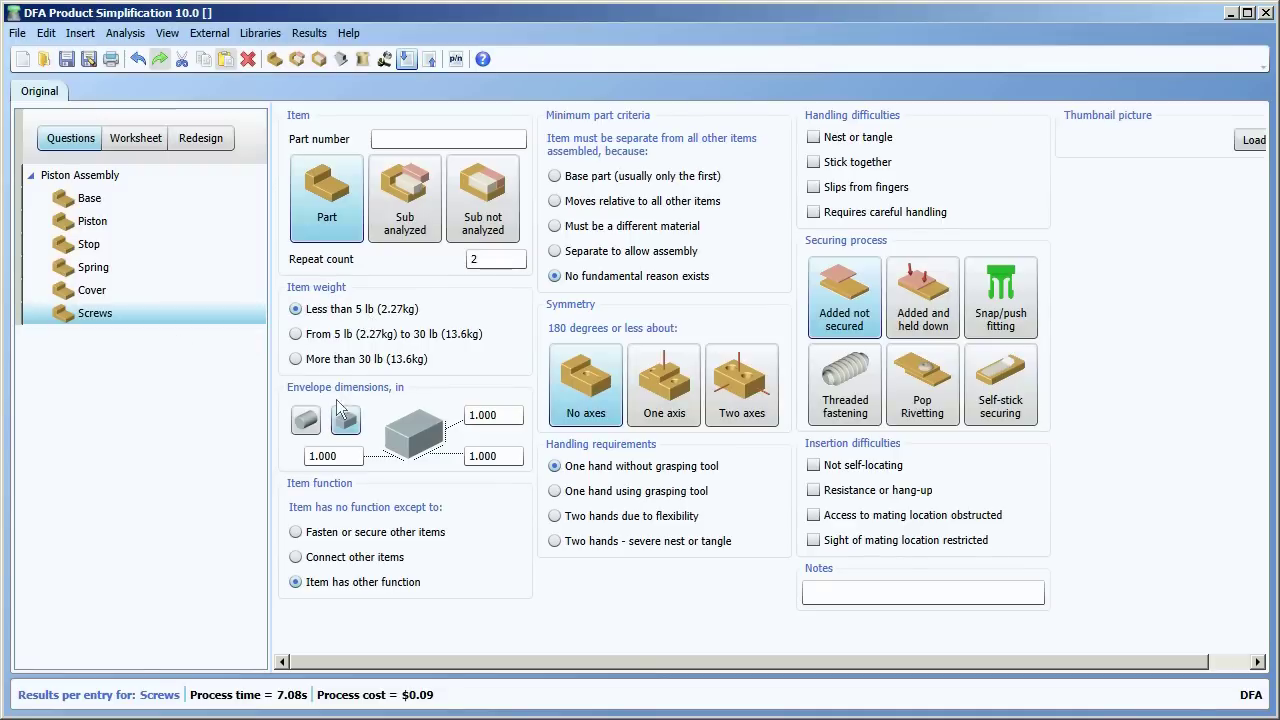
click(306, 420)
double_click(357, 455)
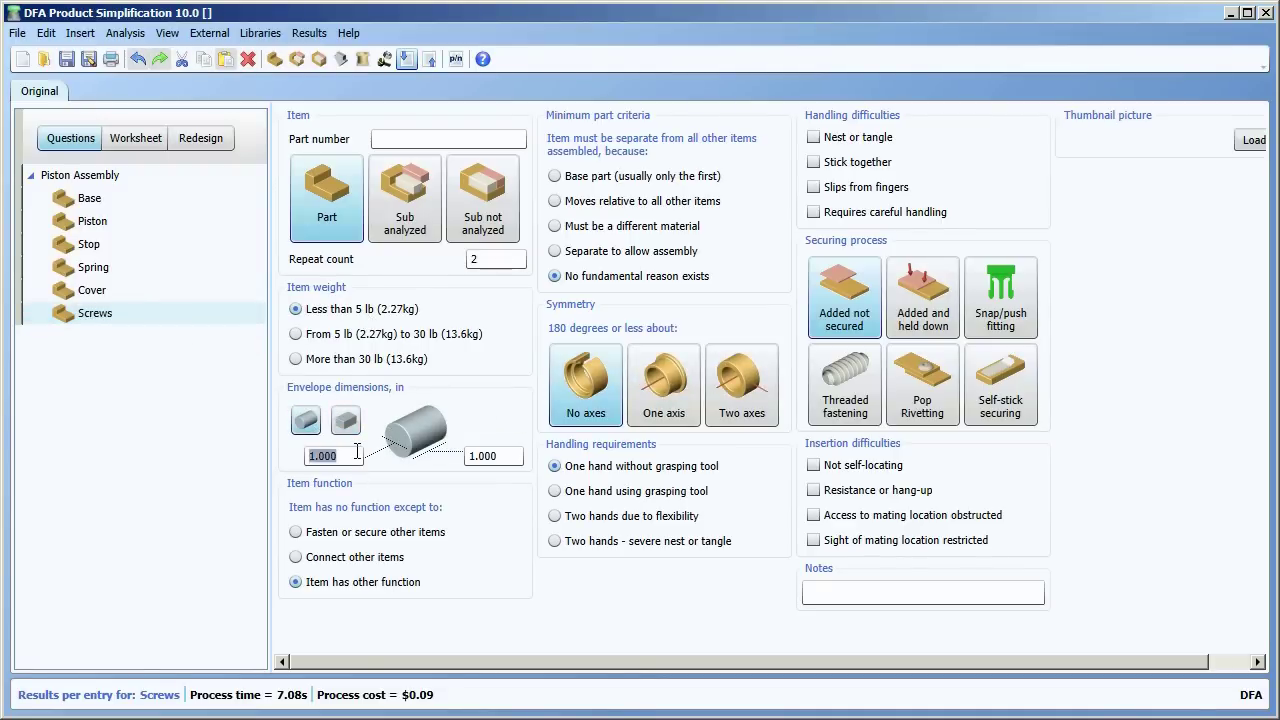
text(0.25)
key(Tab)
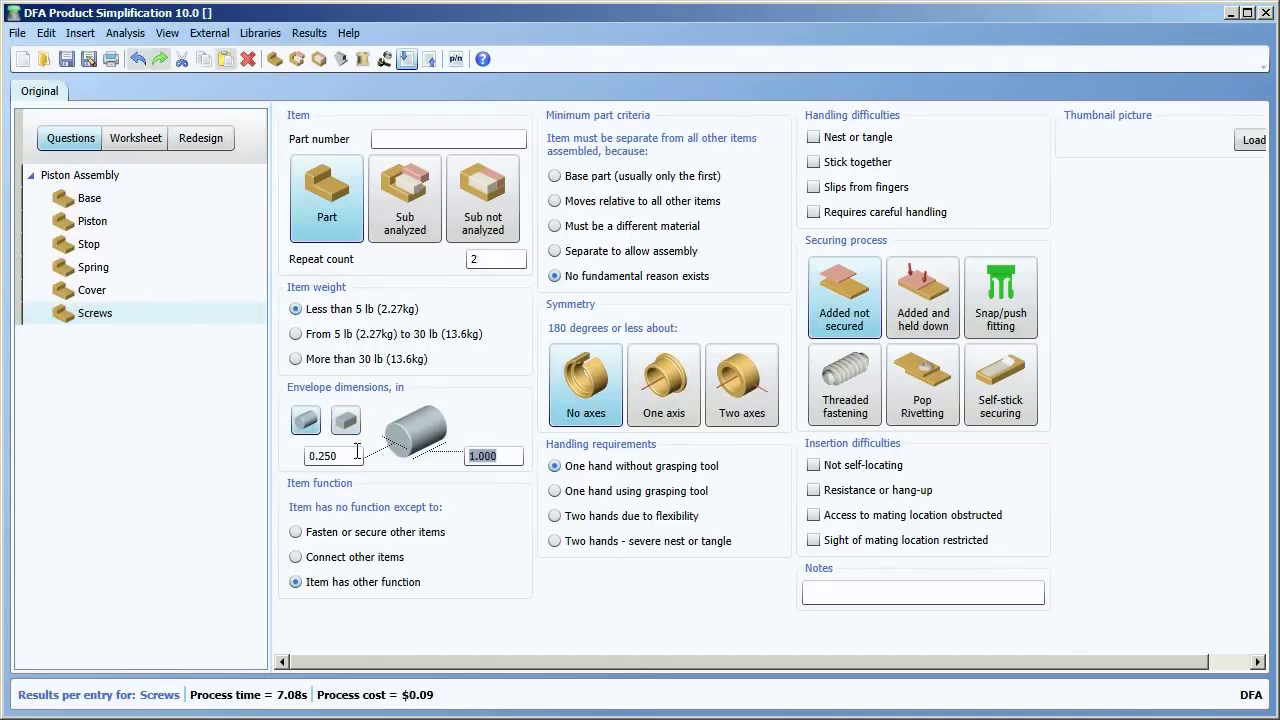
text(0.375)
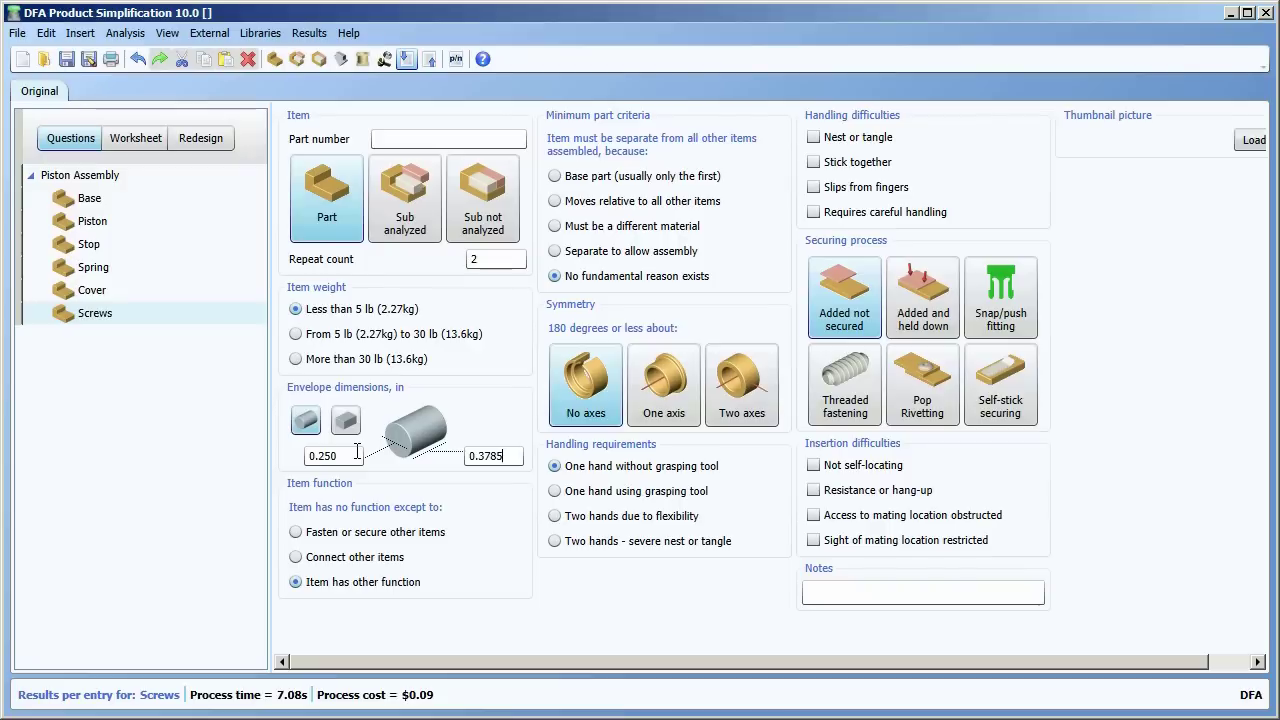
key(BackSpace)
text(5)
- Define the Screws as one-axis-symmetric items that fasten or secure others, using threaded fastening with a nut/screw driver, not self-locating
click(372, 533)
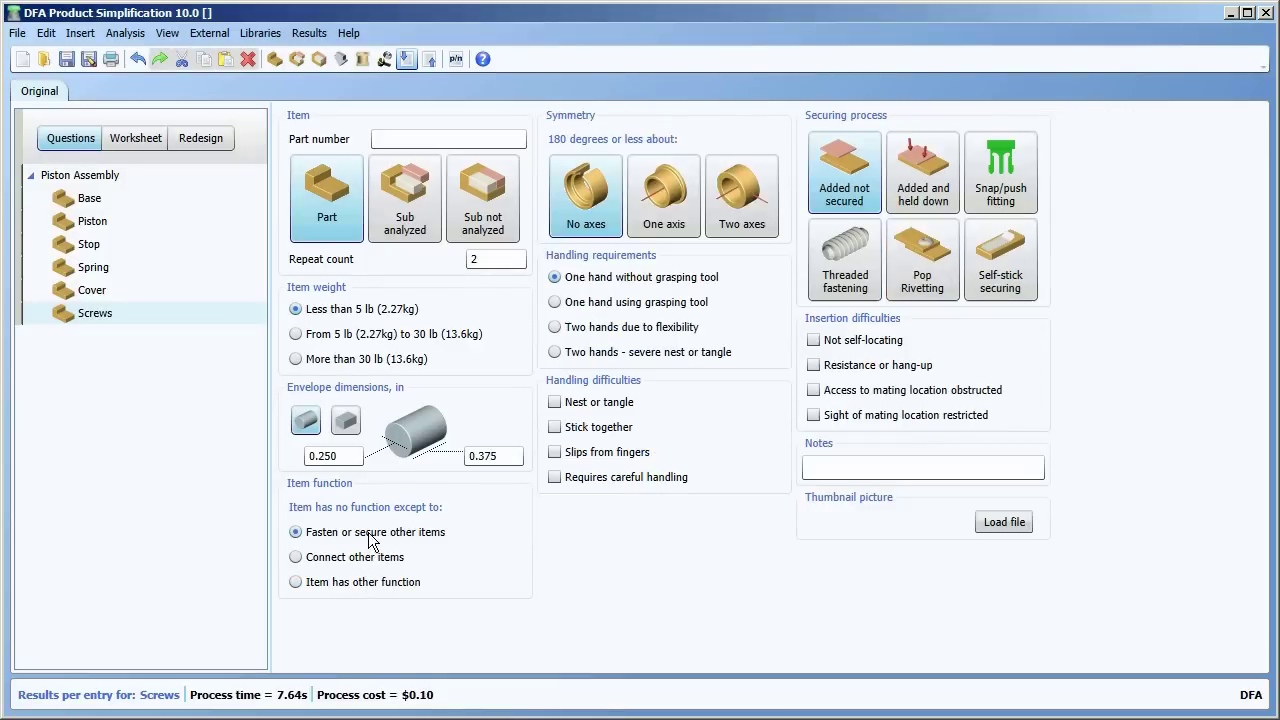
click(670, 230)
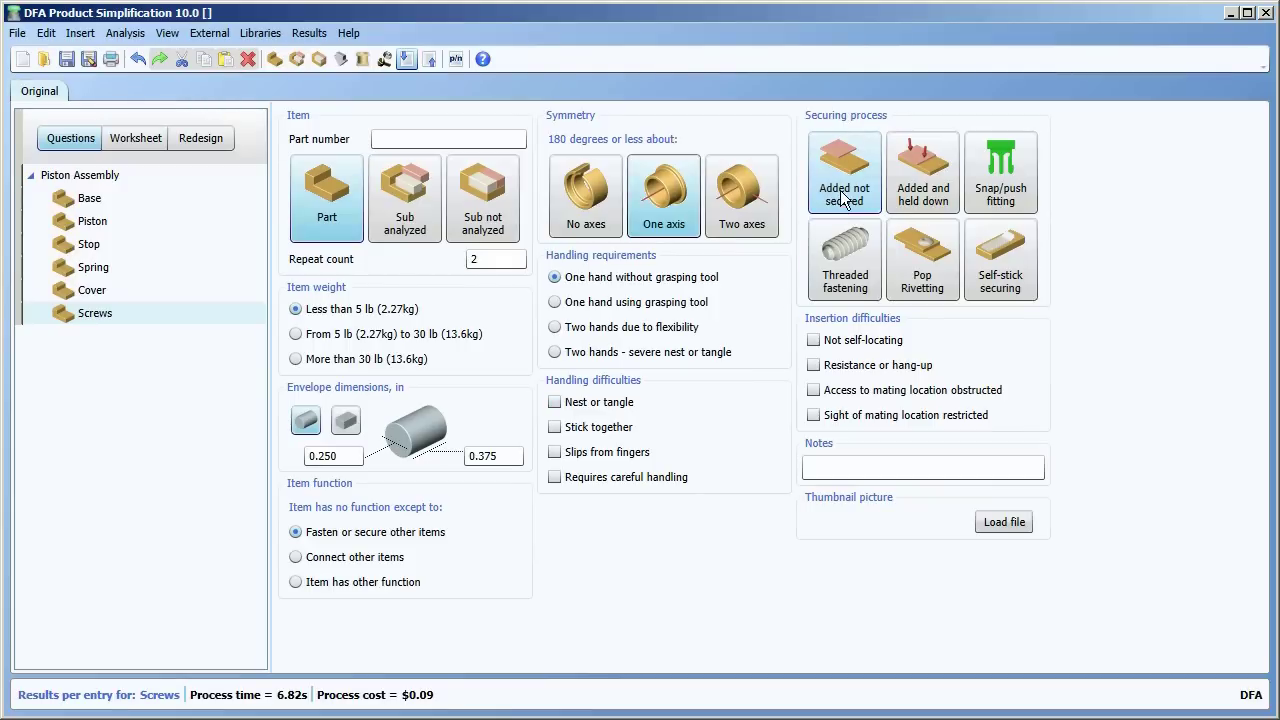
click(832, 266)
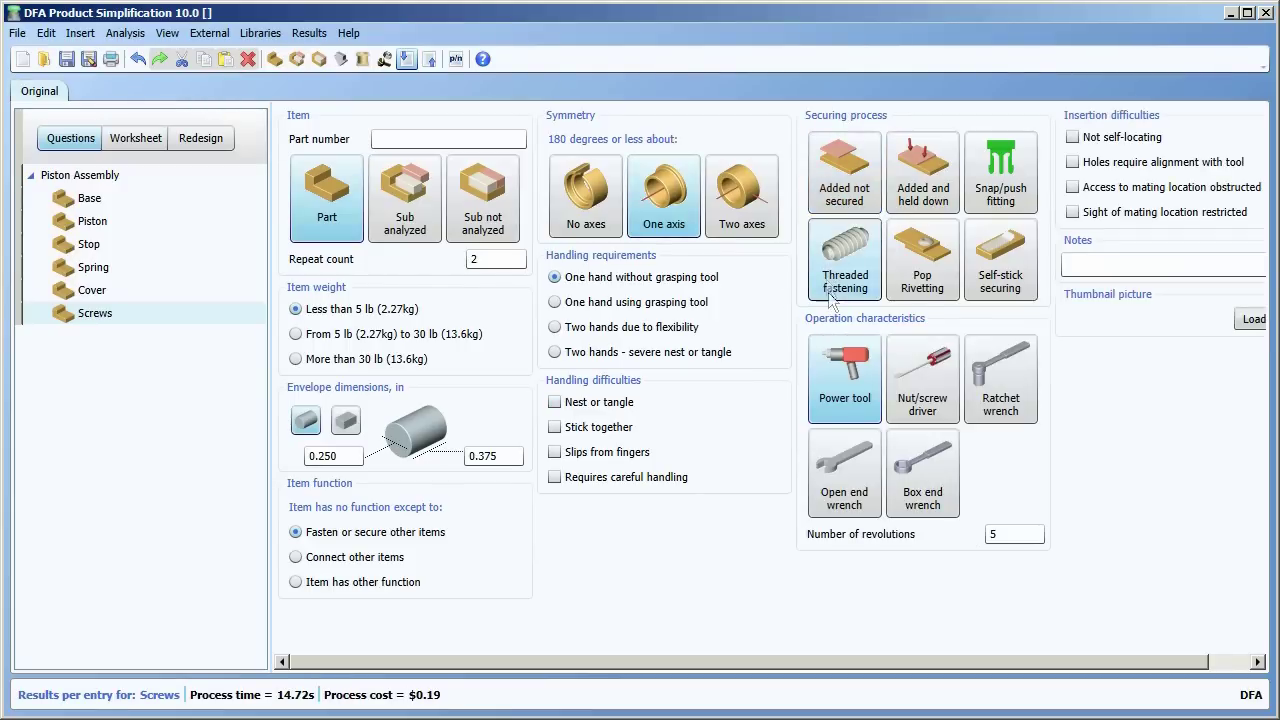
click(920, 372)
click(1072, 138)
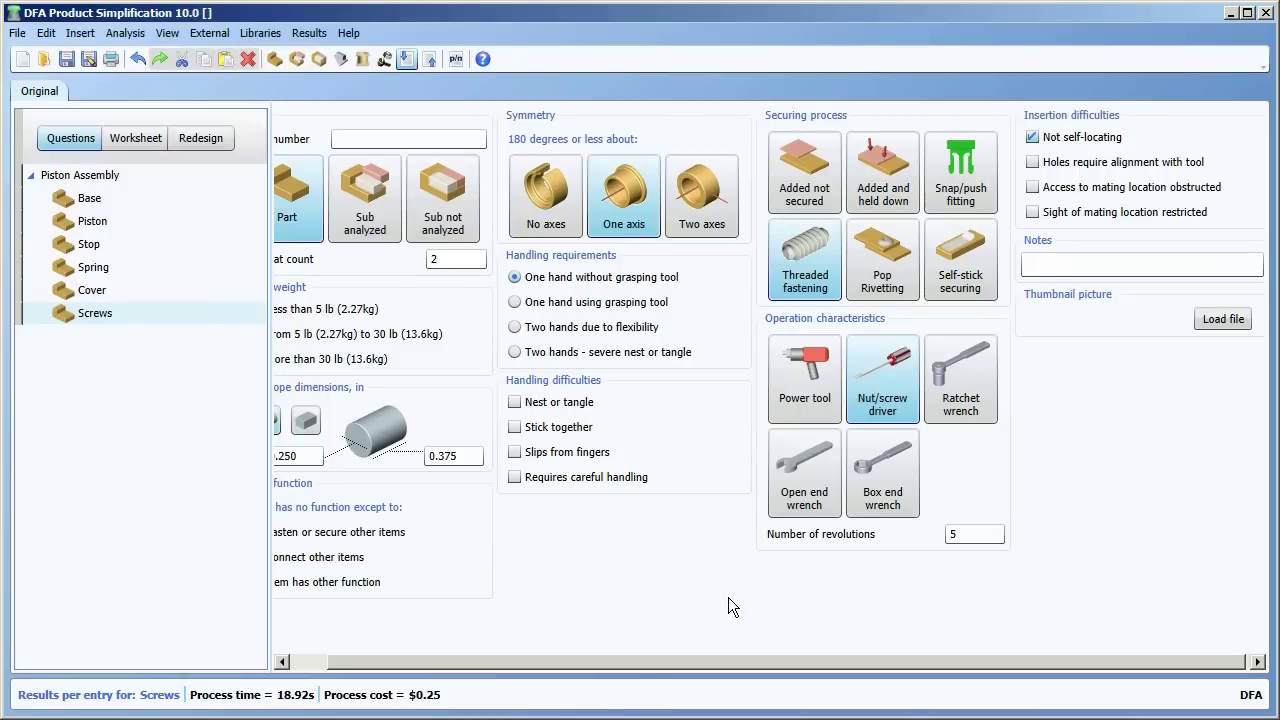
- Review the Piston Assembly's product summary and the redesign suggestions for elimination candidates other than fasteners and connectors
click(80, 175)
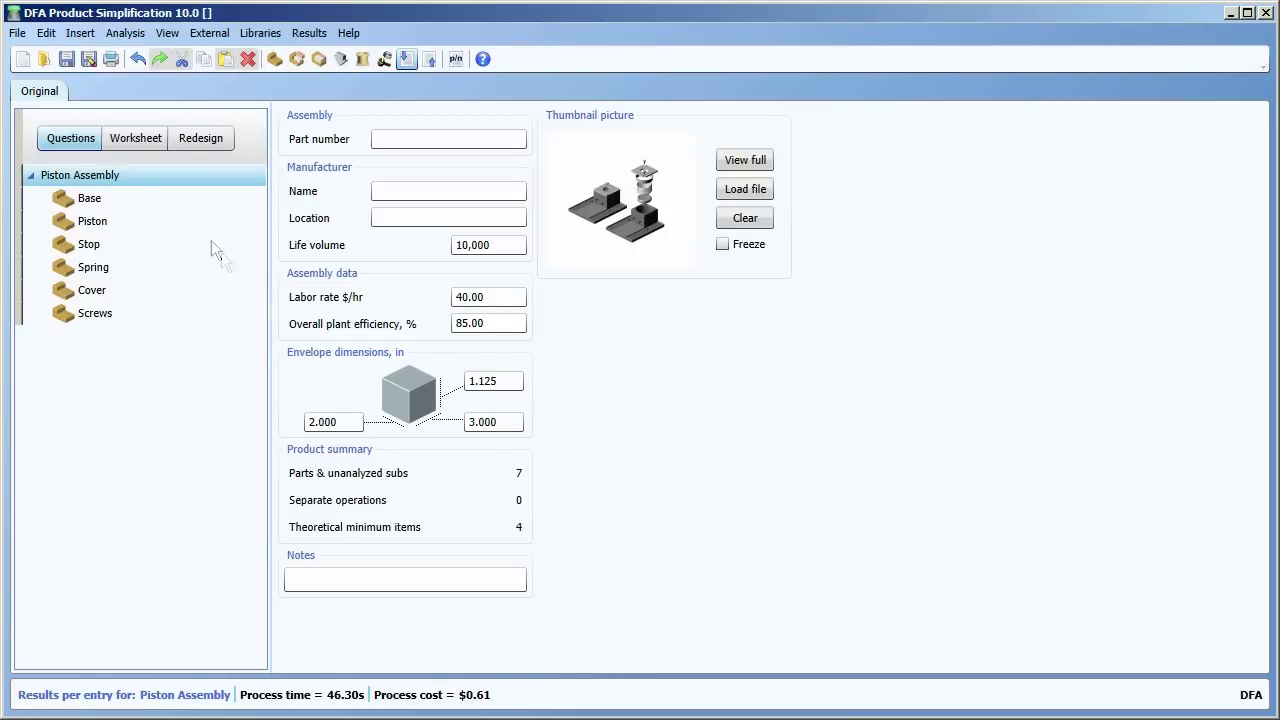
click(213, 145)
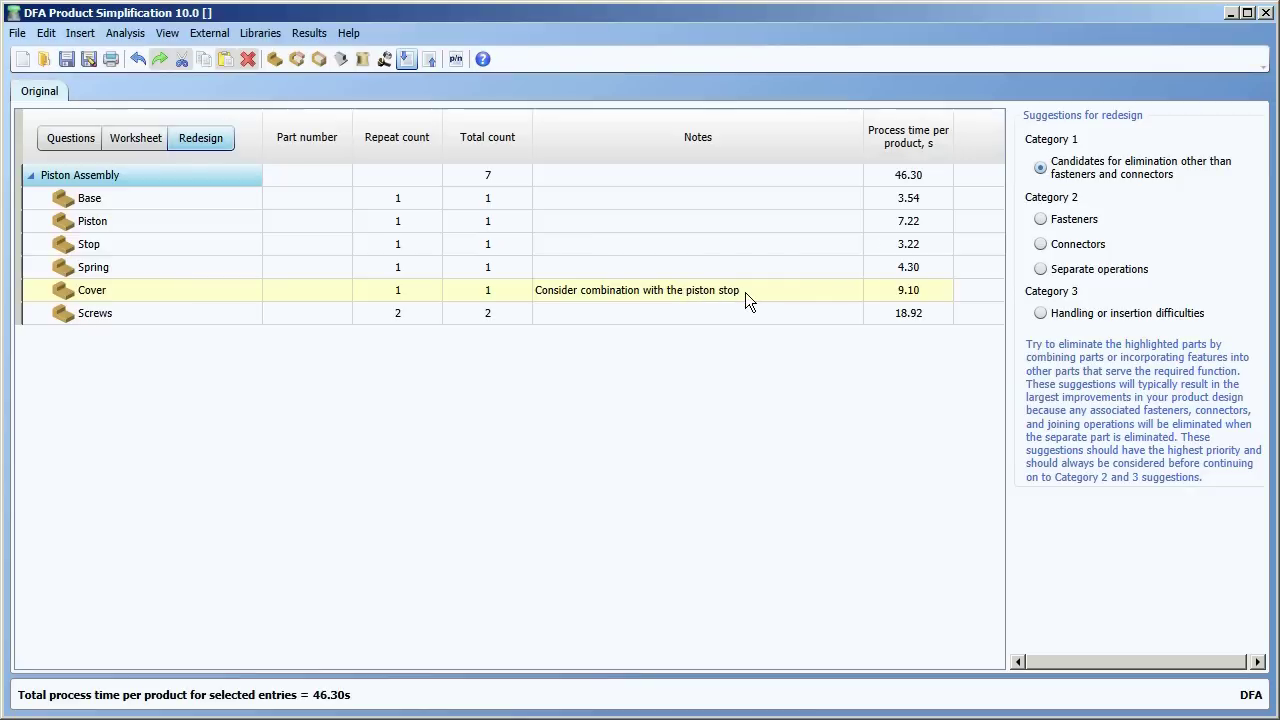
click(126, 295)
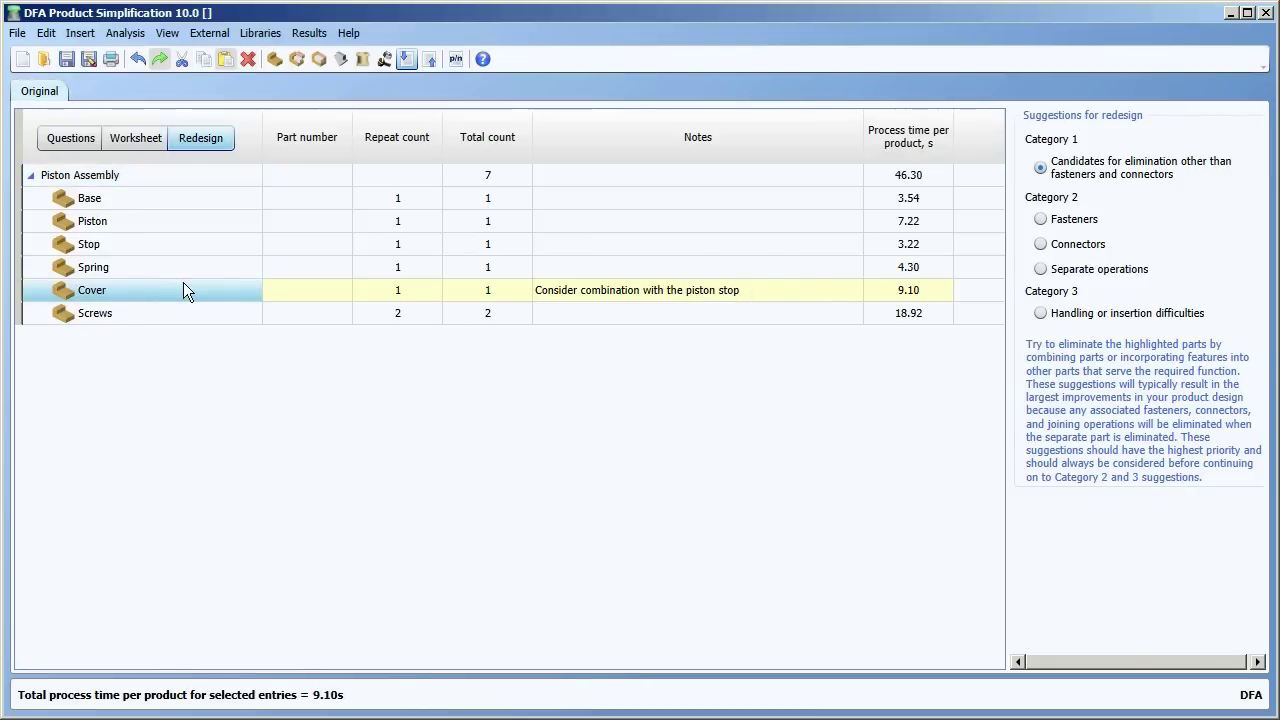
- Duplicate the Original analysis and name the copy "Redesign"
right_click(51, 97)
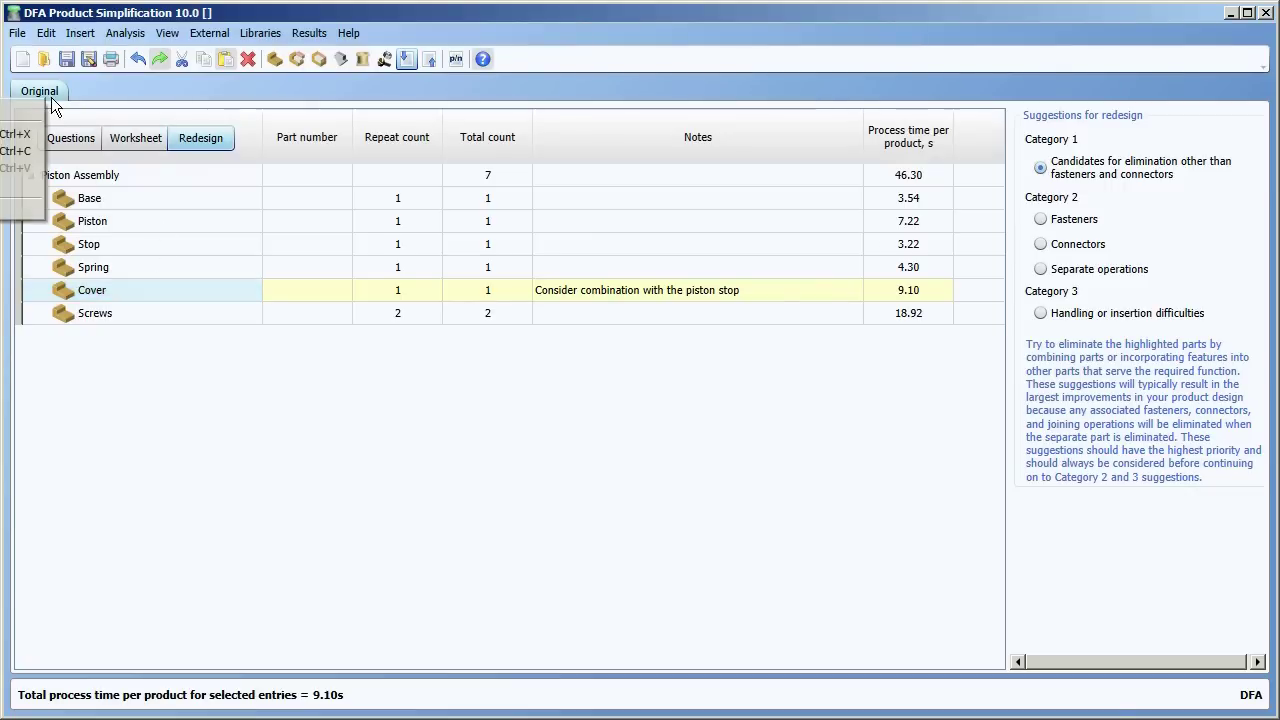
click(18, 151)
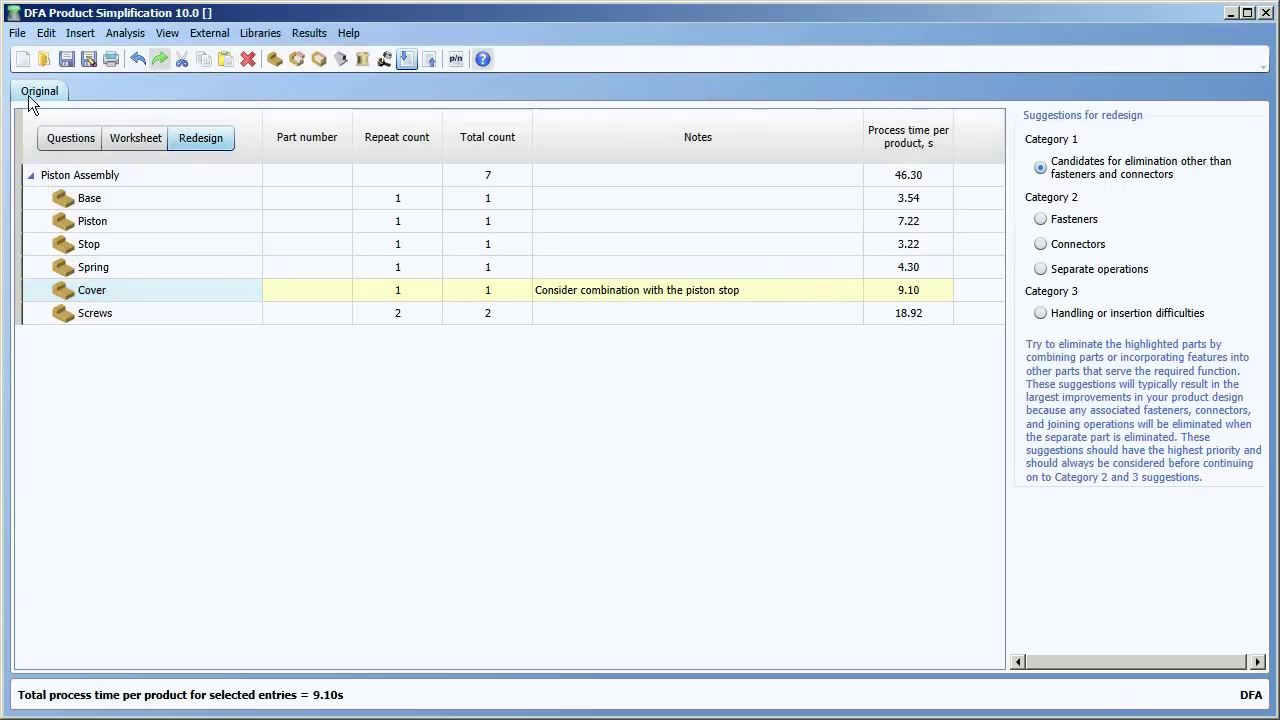
key(ctrl+v)
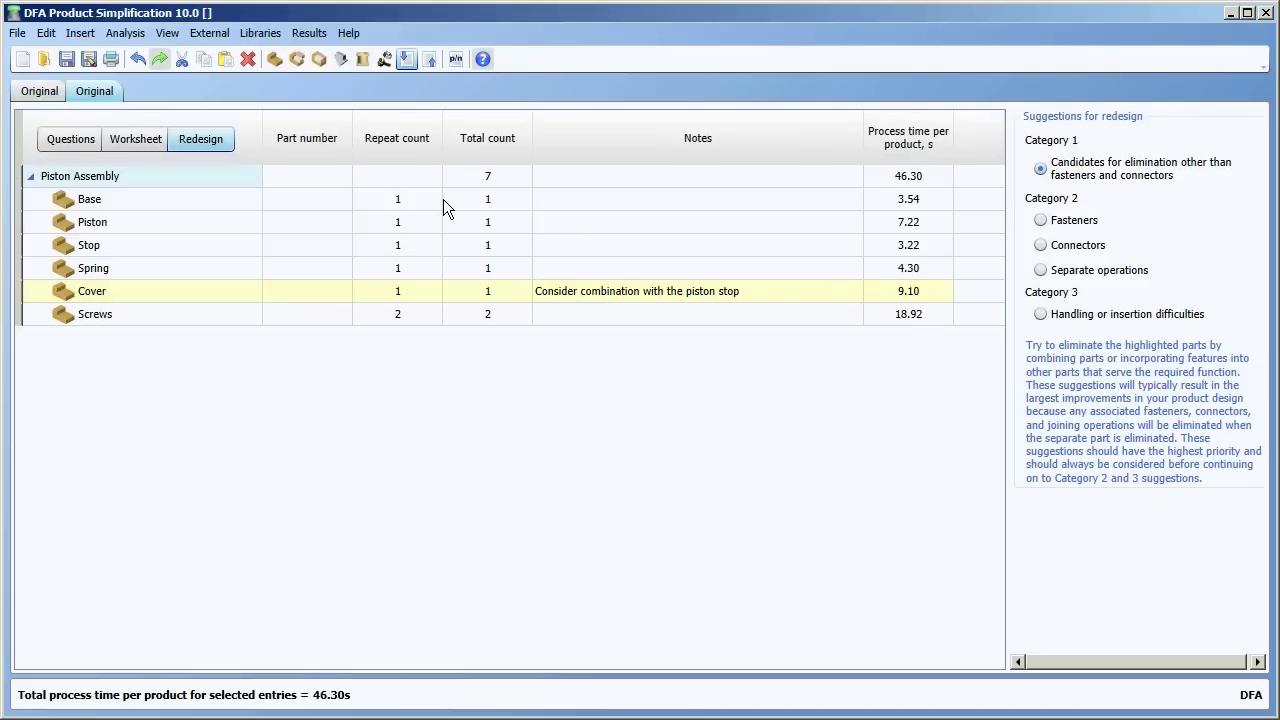
double_click(93, 96)
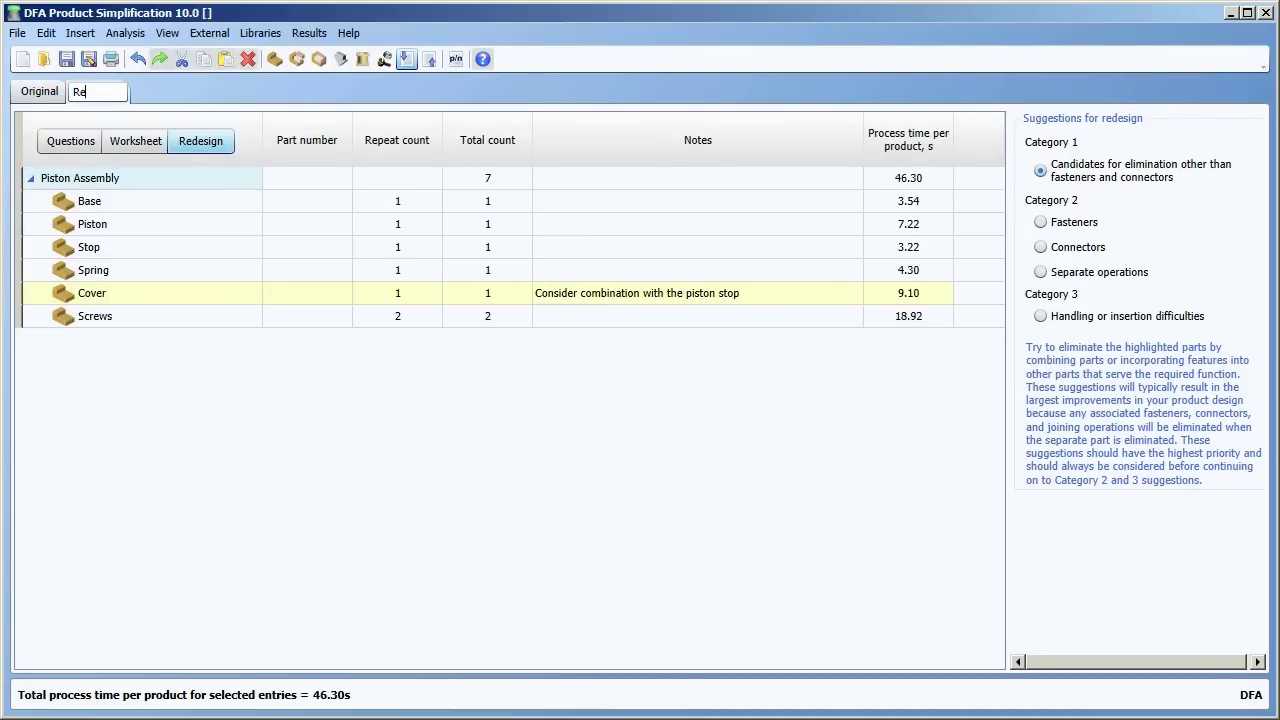
text(Redesign)
key(Return)
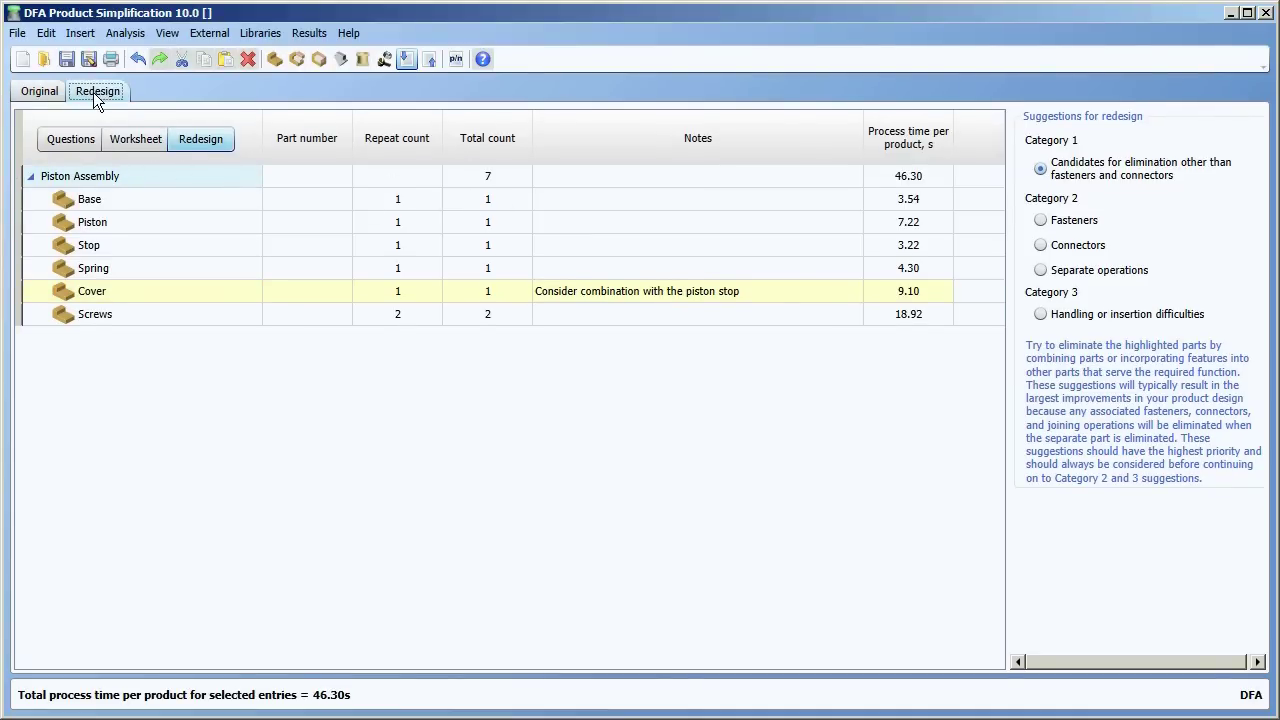
- Delete the Cover from the Redesign analysis and rename the Stop as "Stop / Cover"
click(75, 290)
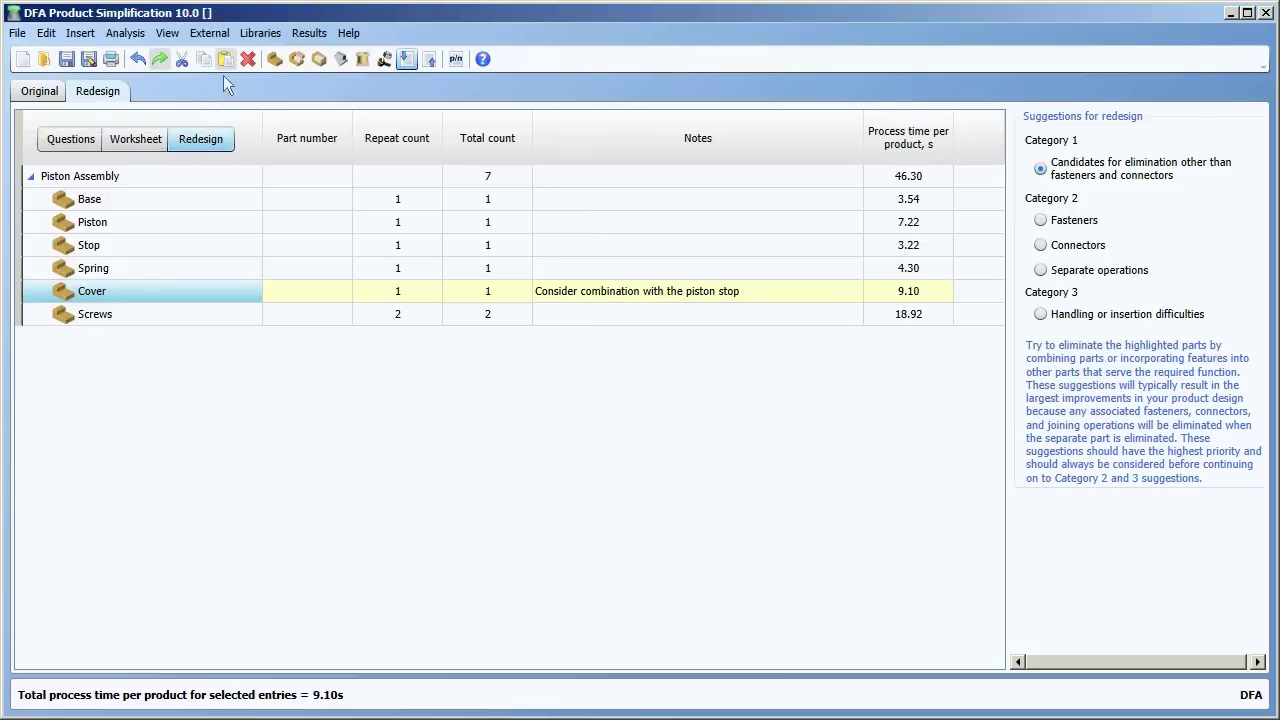
click(247, 59)
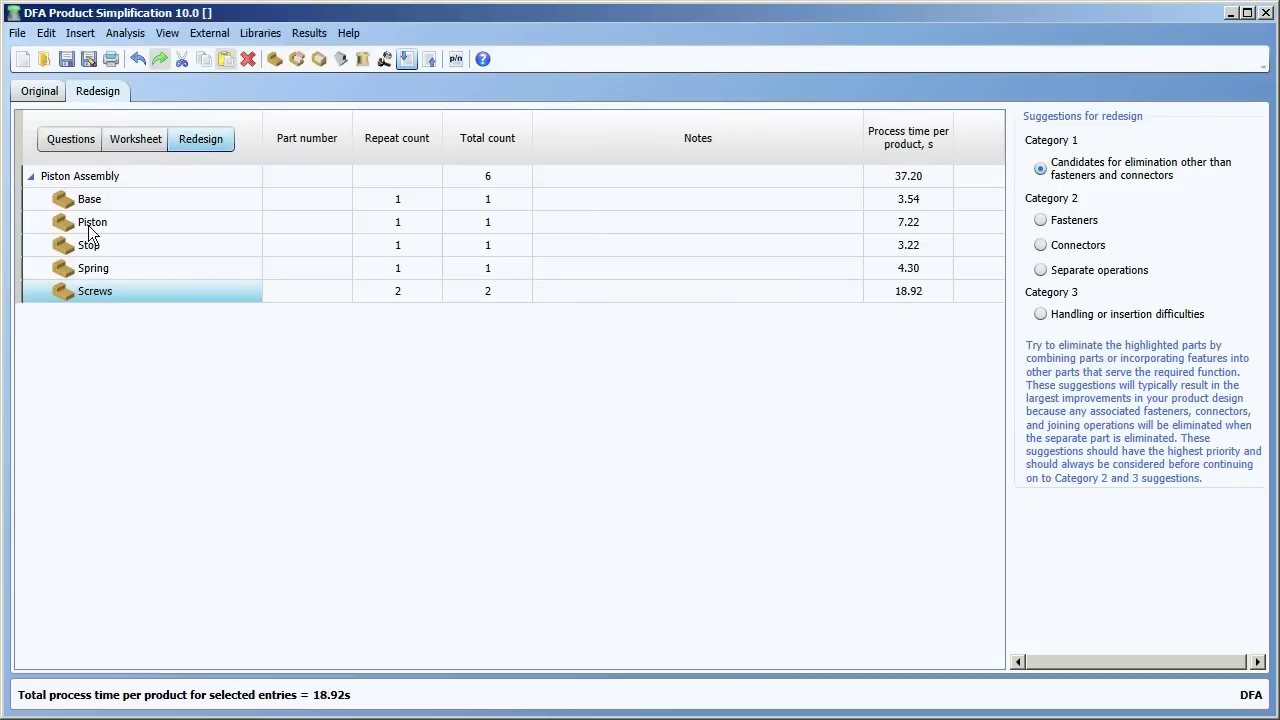
click(104, 243)
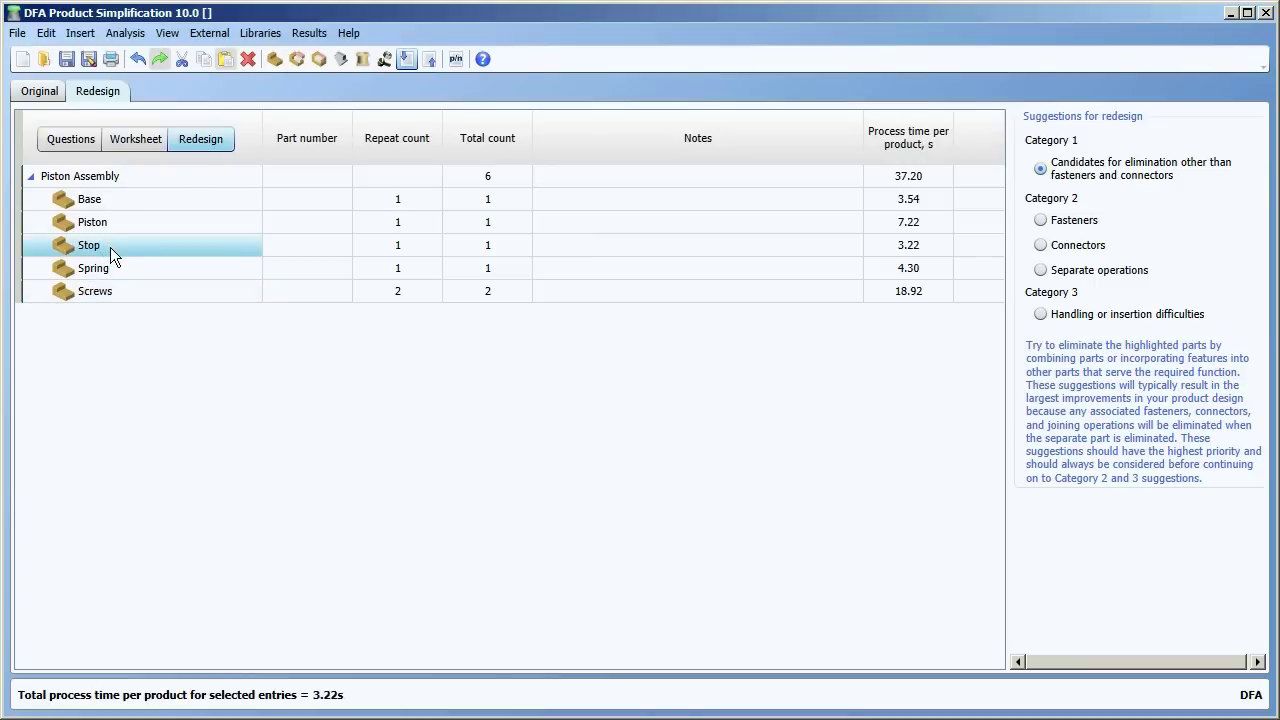
click(91, 247)
click(117, 245)
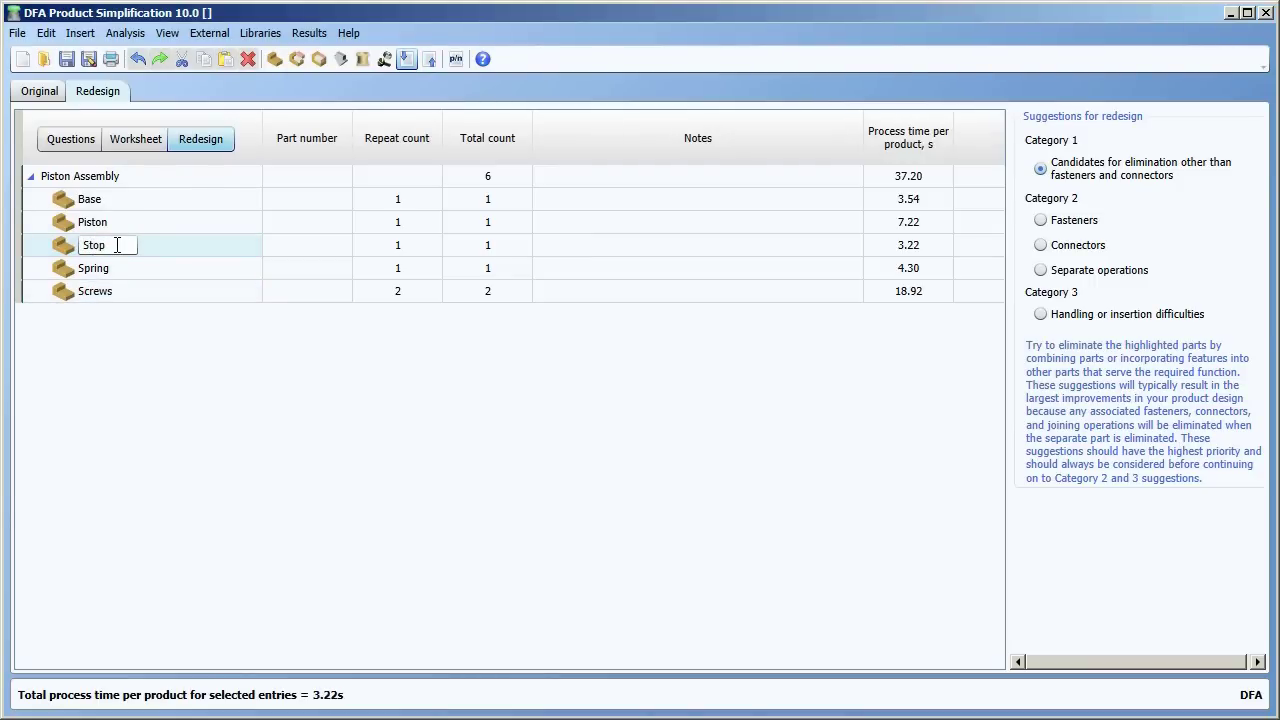
text(/ Cov)
text(er)
click(70, 248)
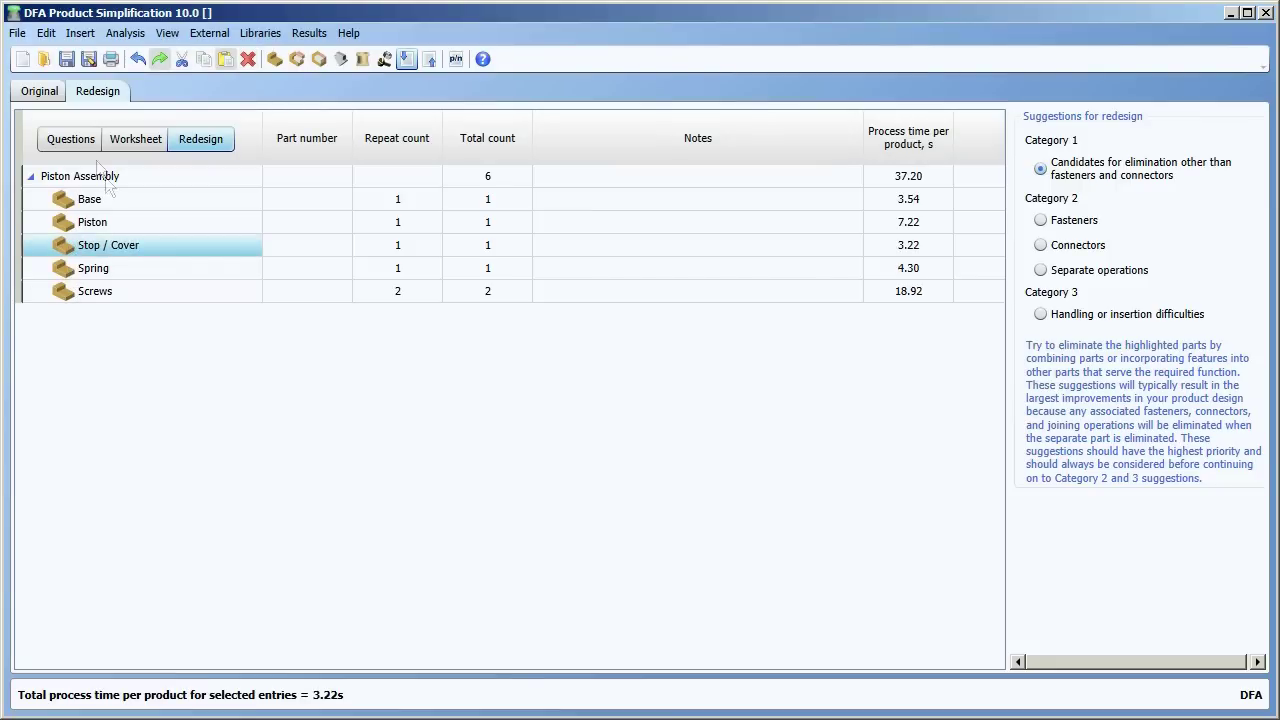
- Secure the Stop / Cover by snap/push fitting at 3 sites and move it to the end of the assembly, after the Screws
click(73, 142)
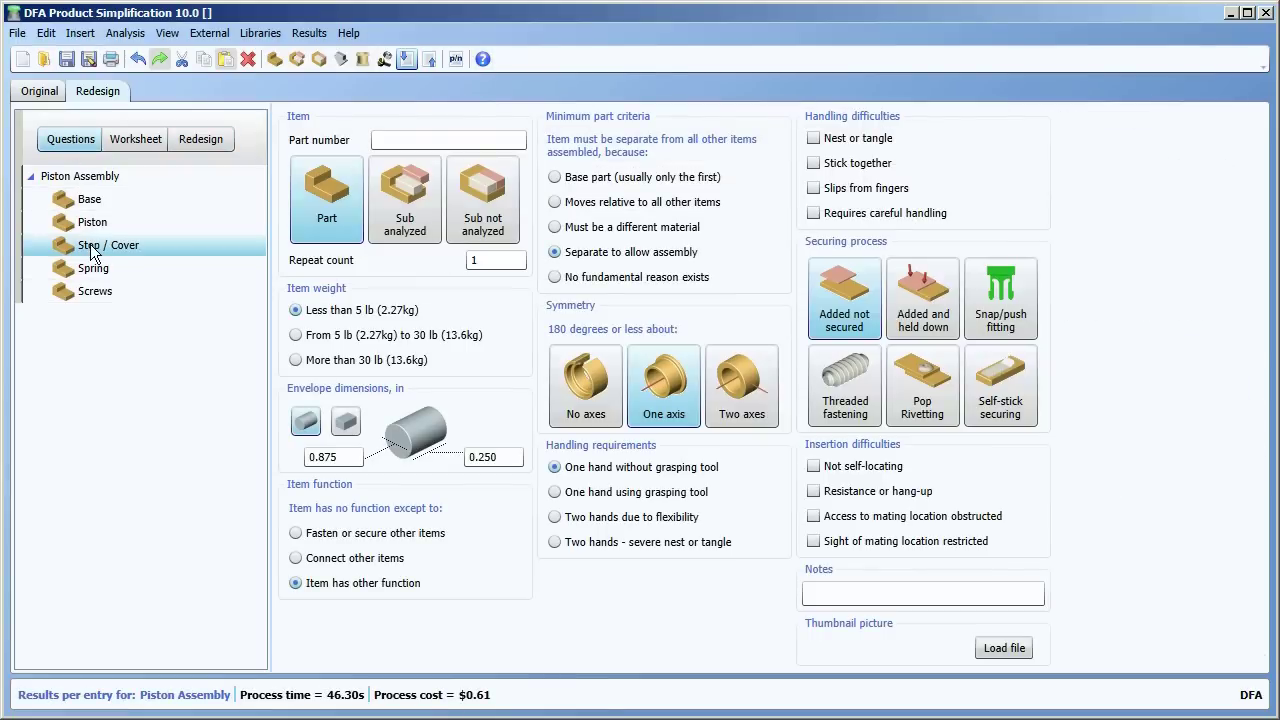
click(989, 333)
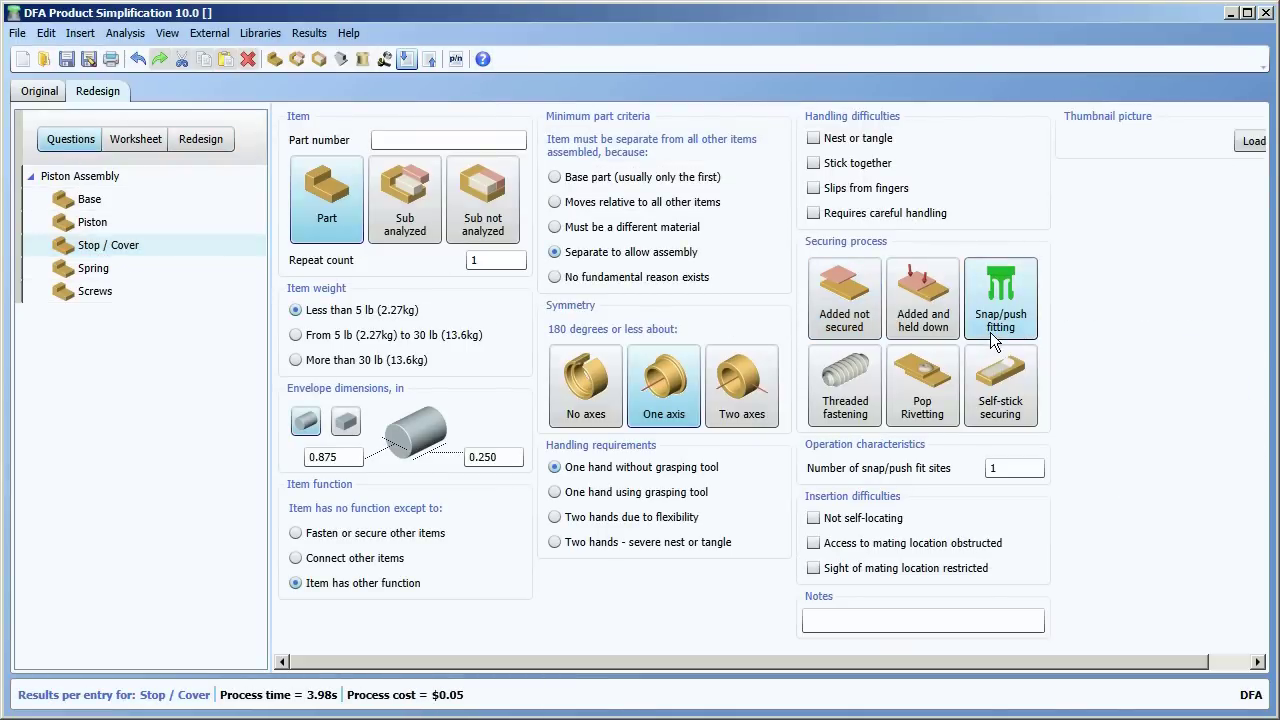
double_click(1014, 472)
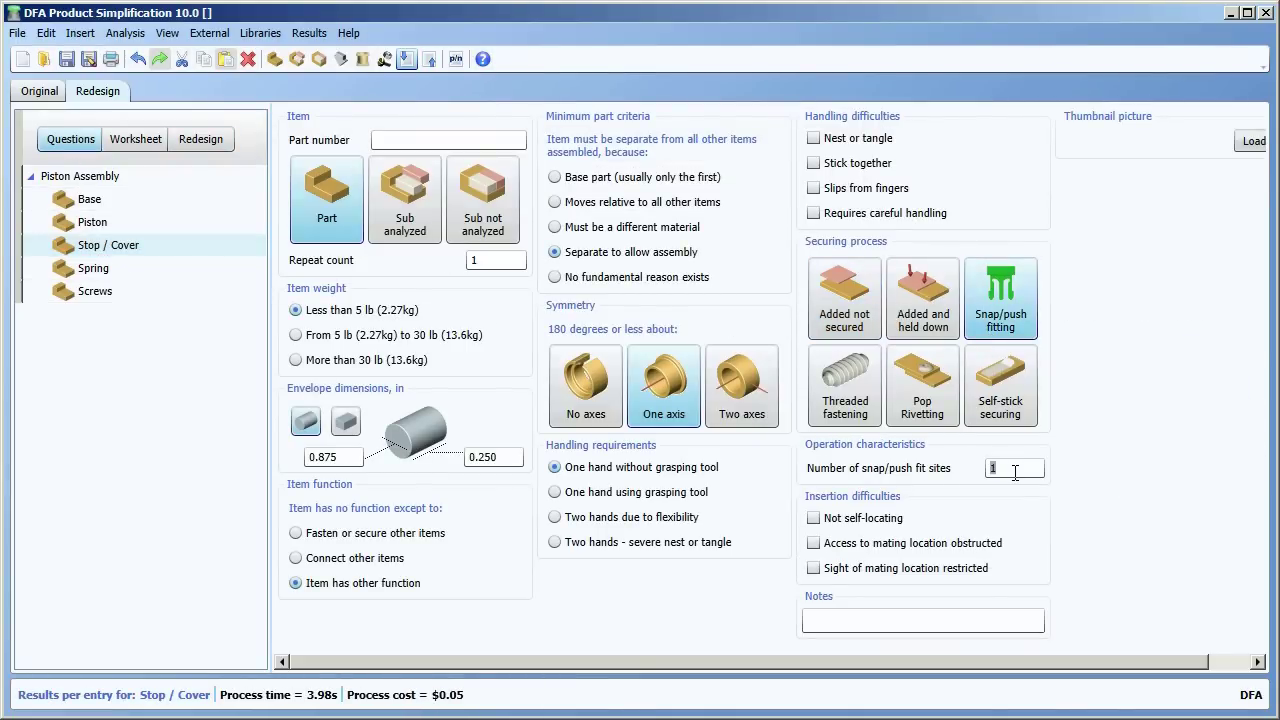
text(3)
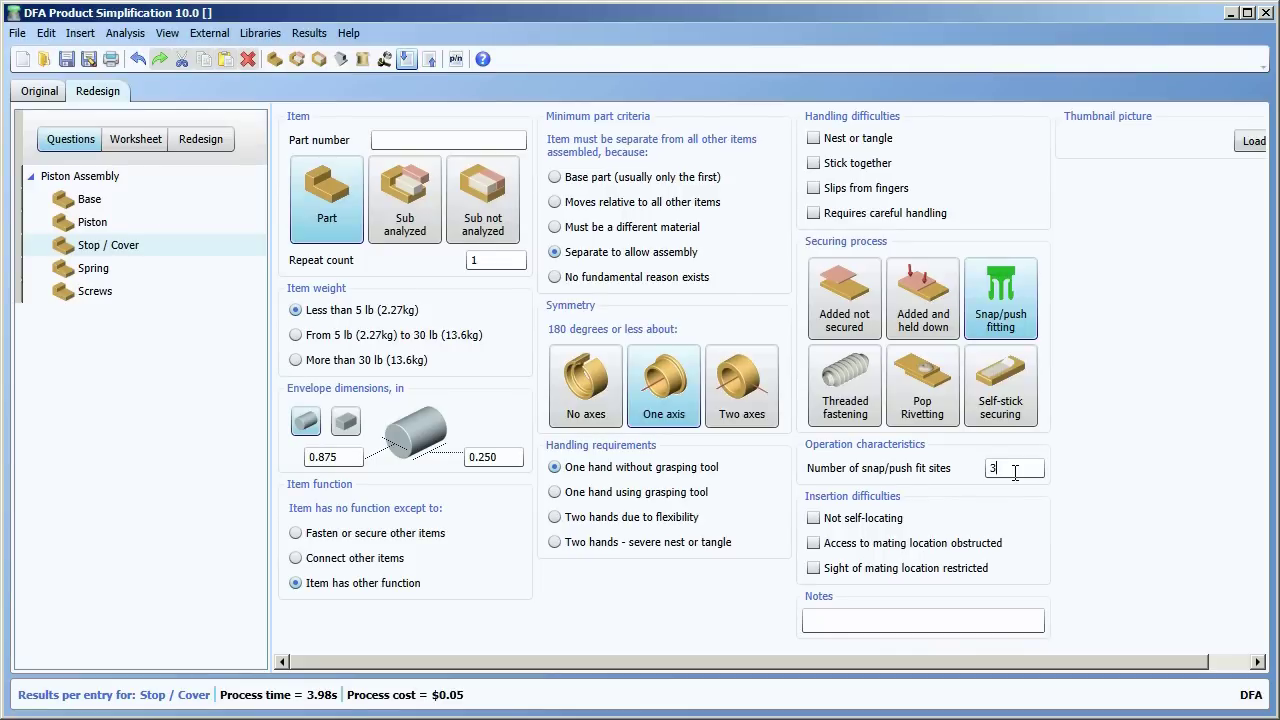
click(103, 249)
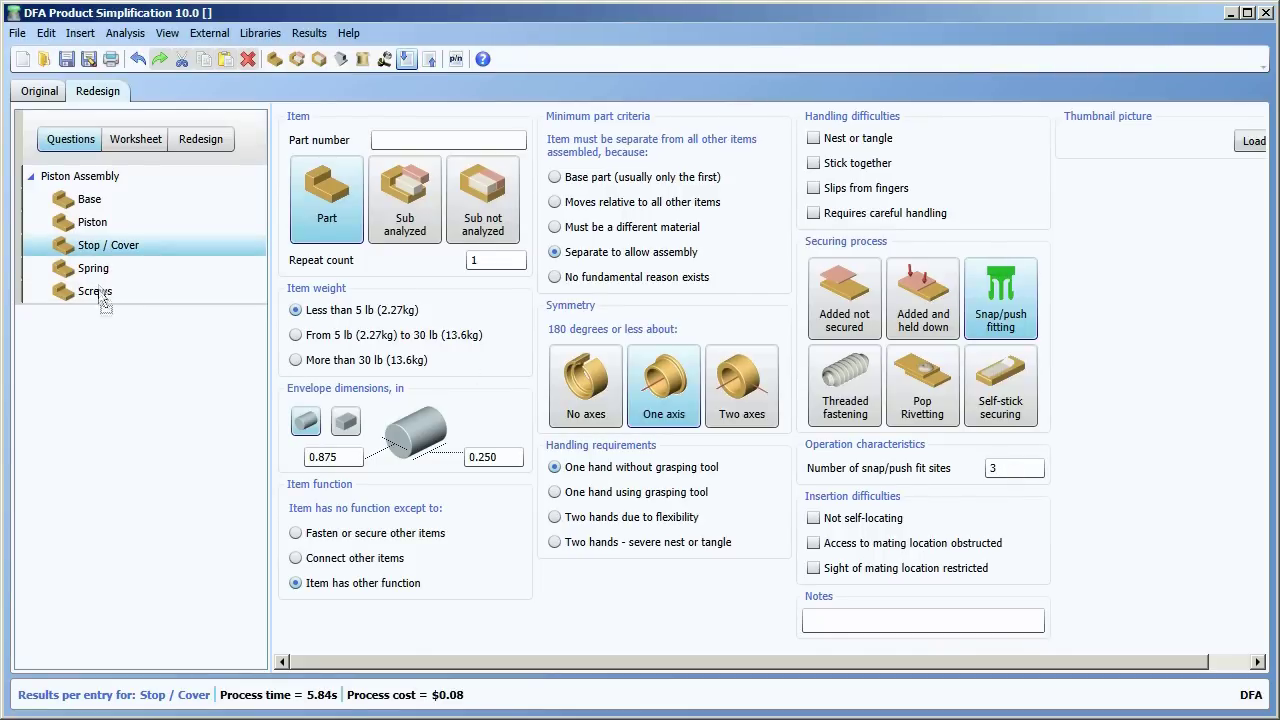
drag(99, 293, 155, 399)
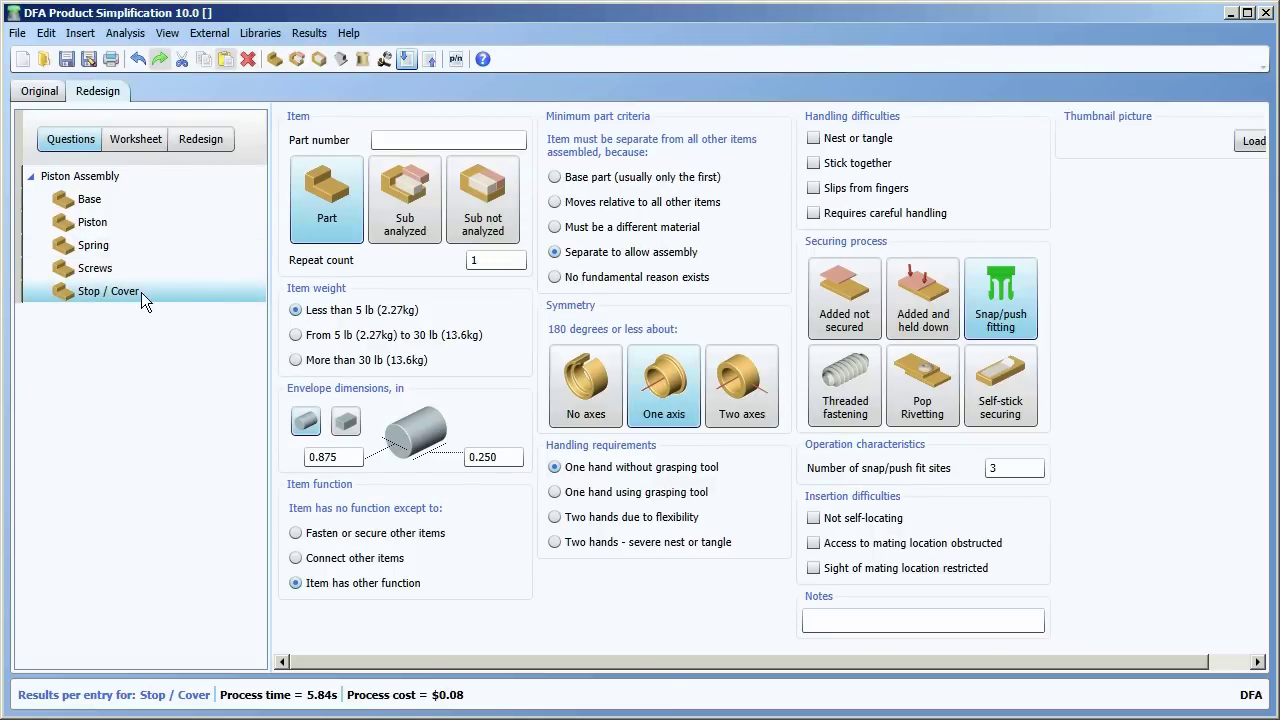
- Examine the Category 2 redesign suggestions for fasteners in the Redesign analysis
click(218, 147)
click(1090, 222)
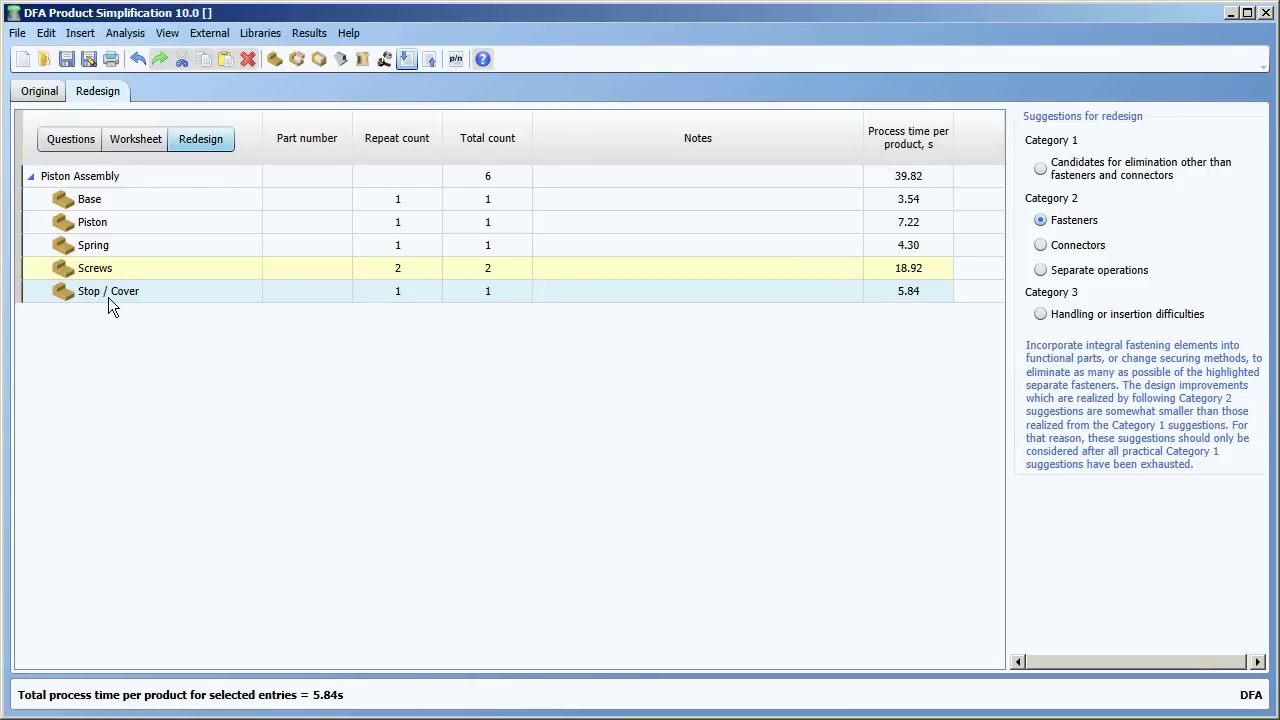
- Delete the Screws from the Redesign analysis and return to the question view of the Piston Assembly
click(114, 270)
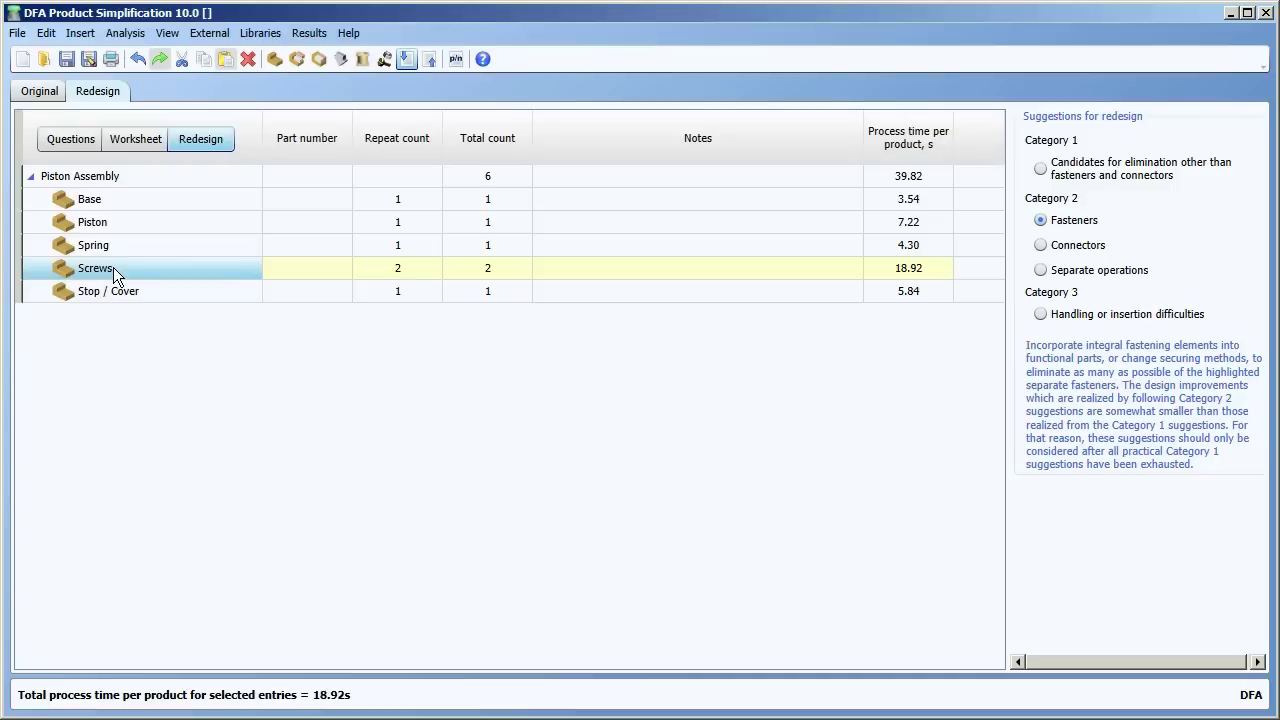
click(248, 58)
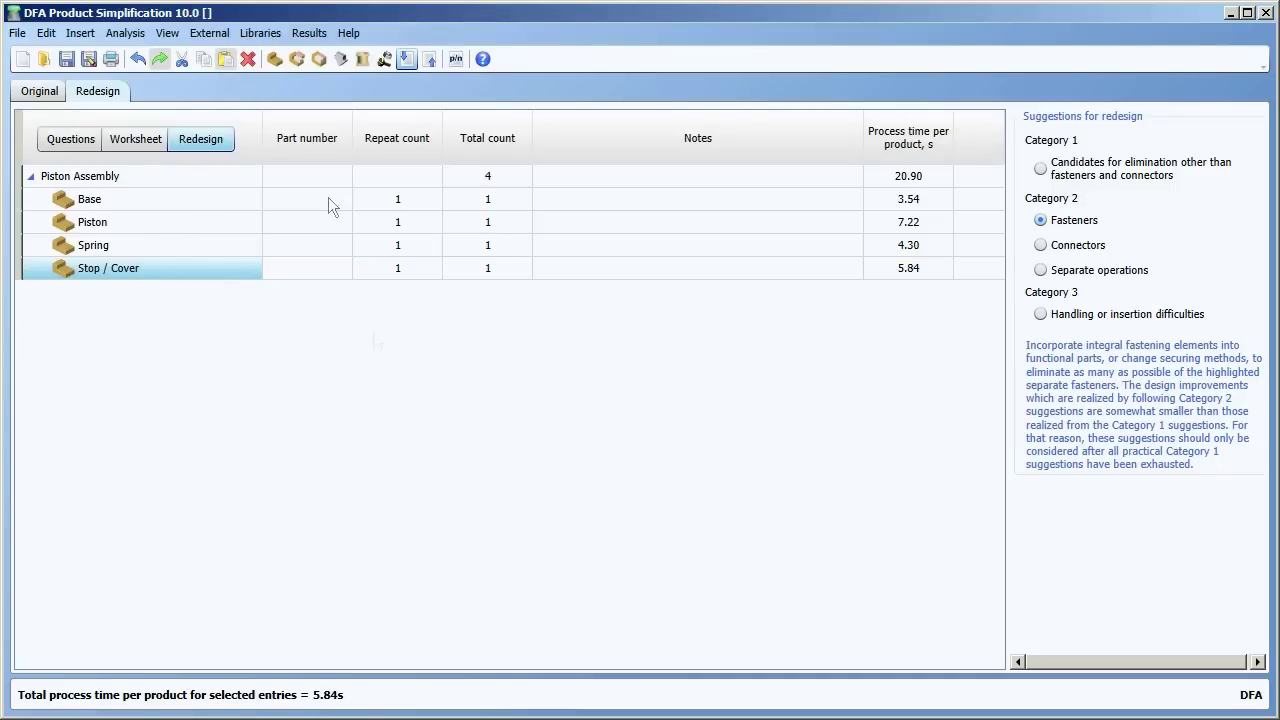
click(81, 140)
click(90, 176)
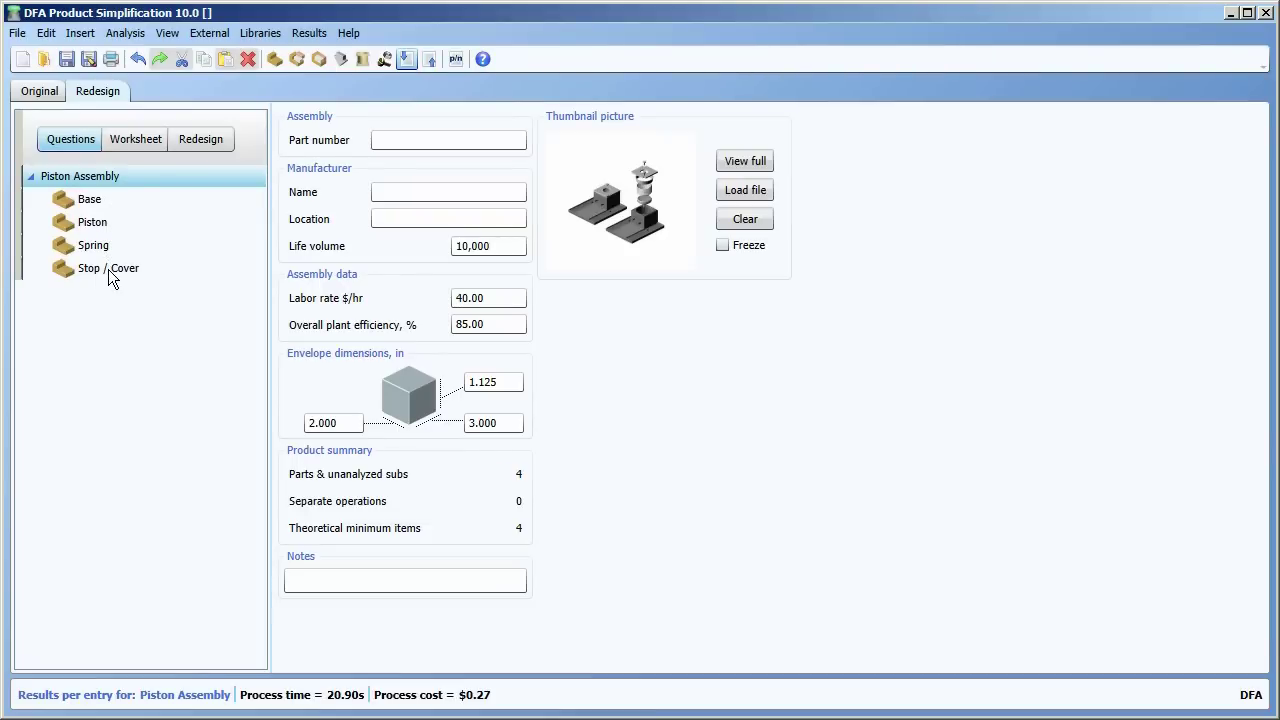
- Generate the DFA analysis totals report comparing the Original and Redesign analyses
click(310, 34)
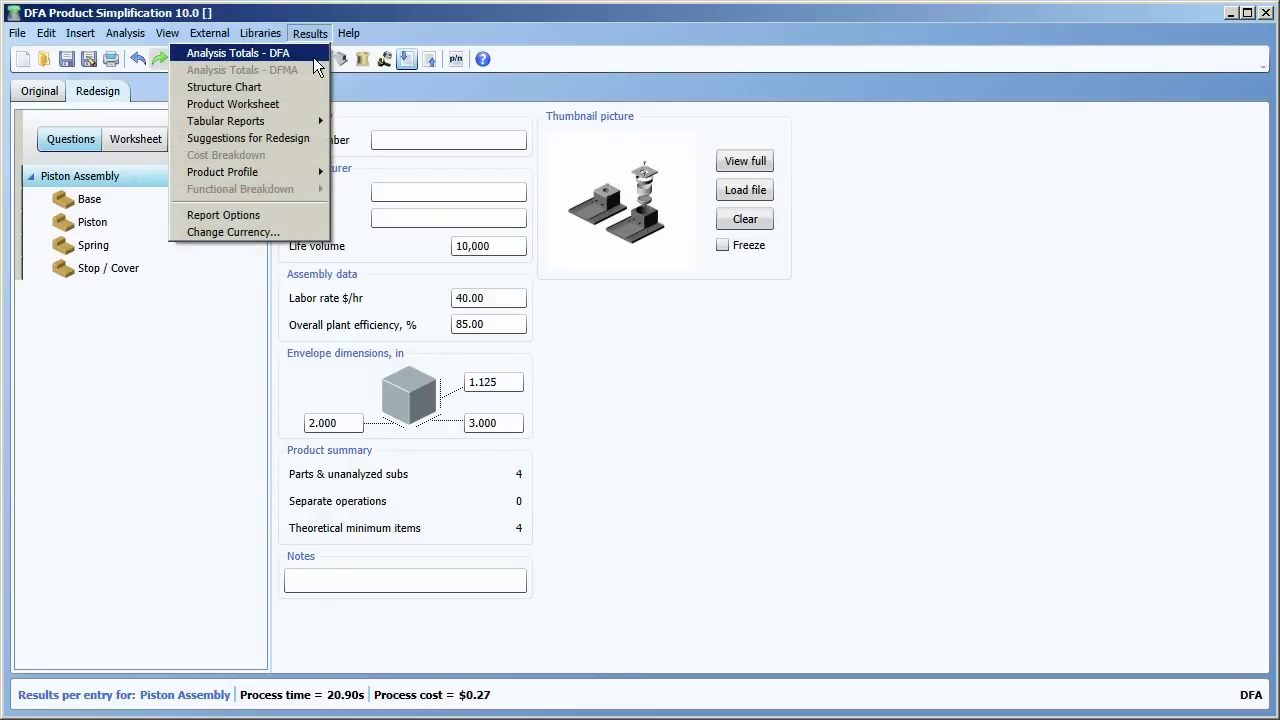
click(313, 55)
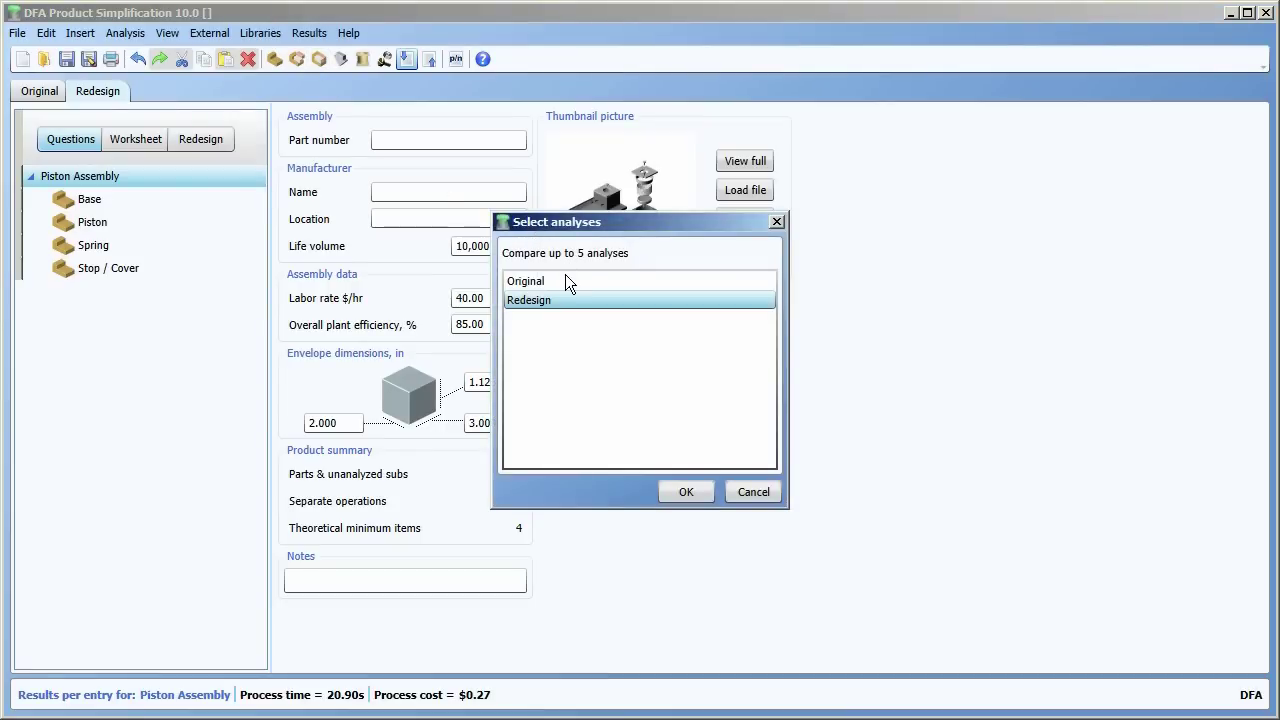
click(566, 283)
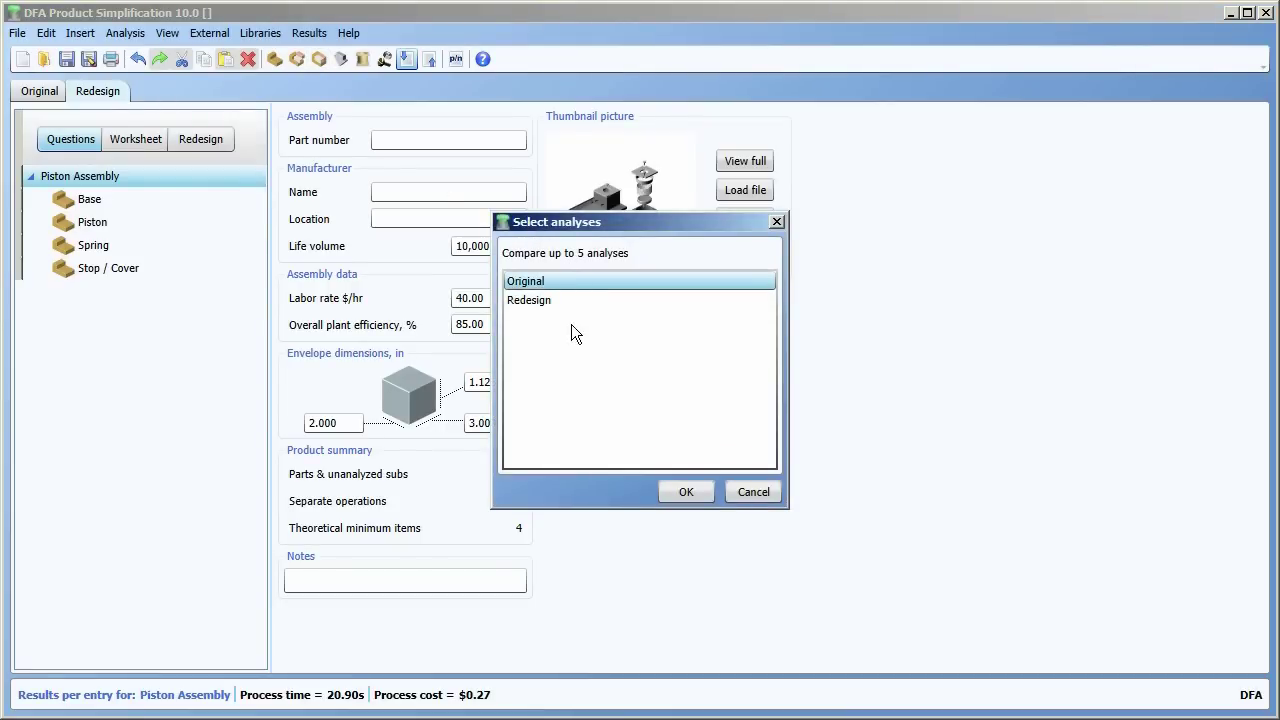
ctrl+click(568, 301)
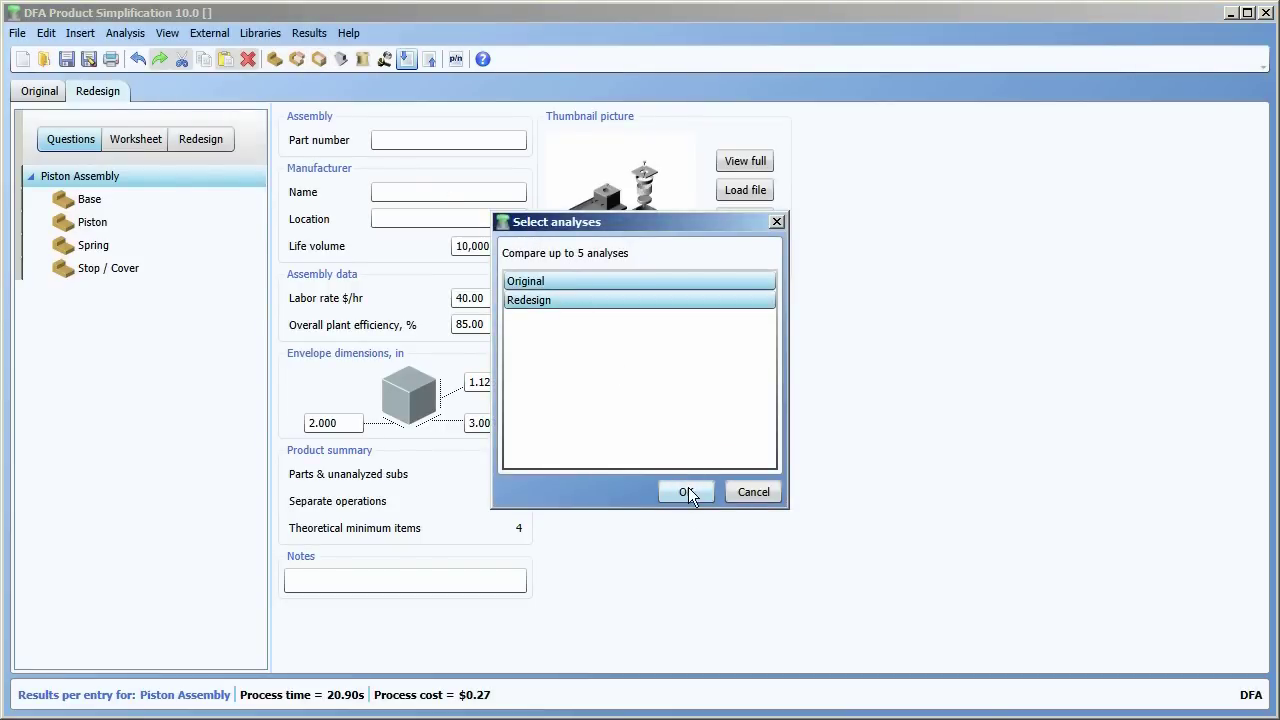
click(688, 490)
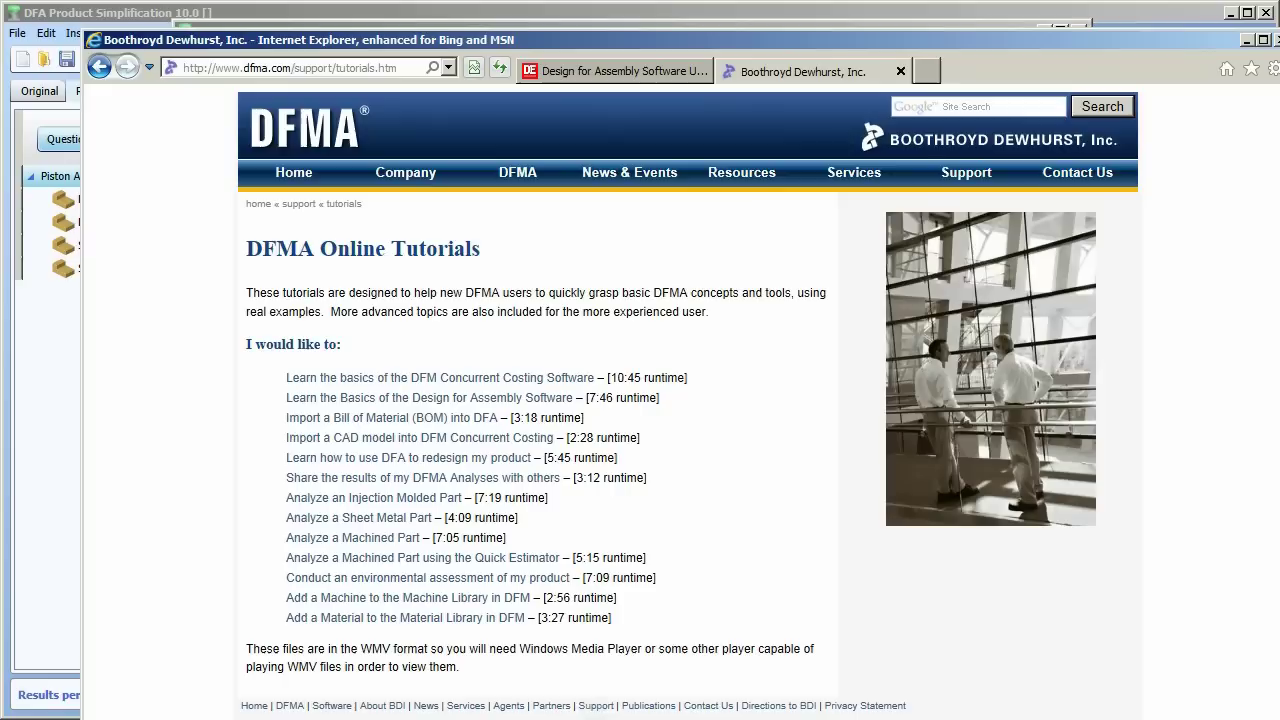
click(592, 710)
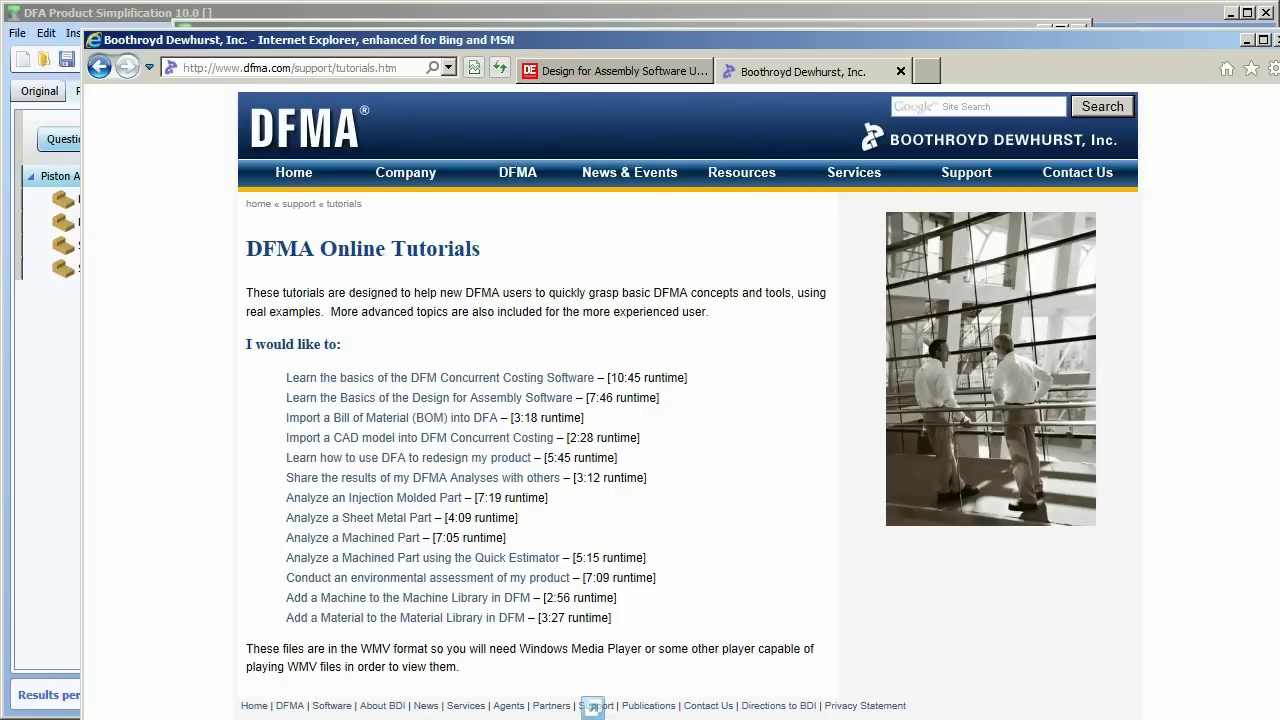